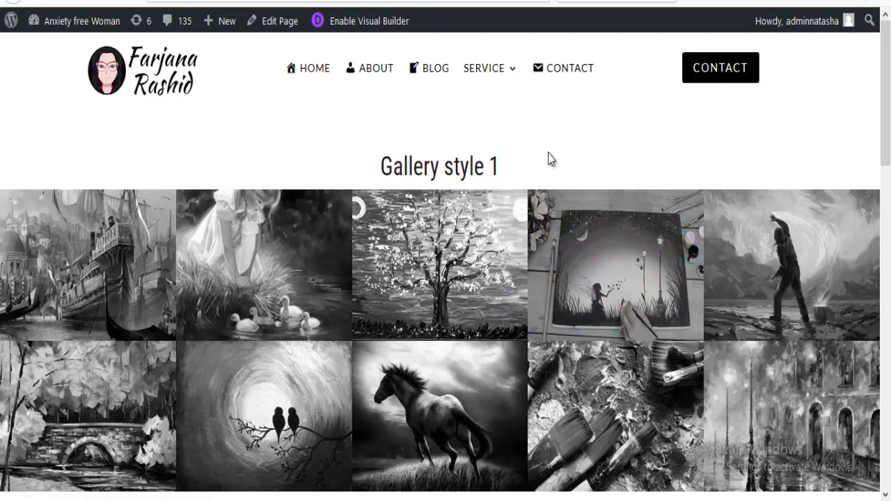
- Add a one-column row to the section and put a Gallery module in it
scroll(547, 161, "down", 1)
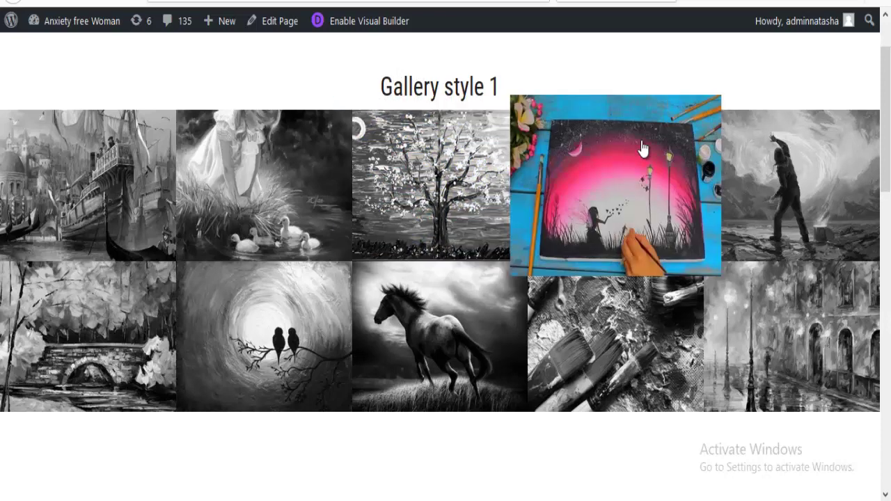
scroll(486, 429, "down", 2)
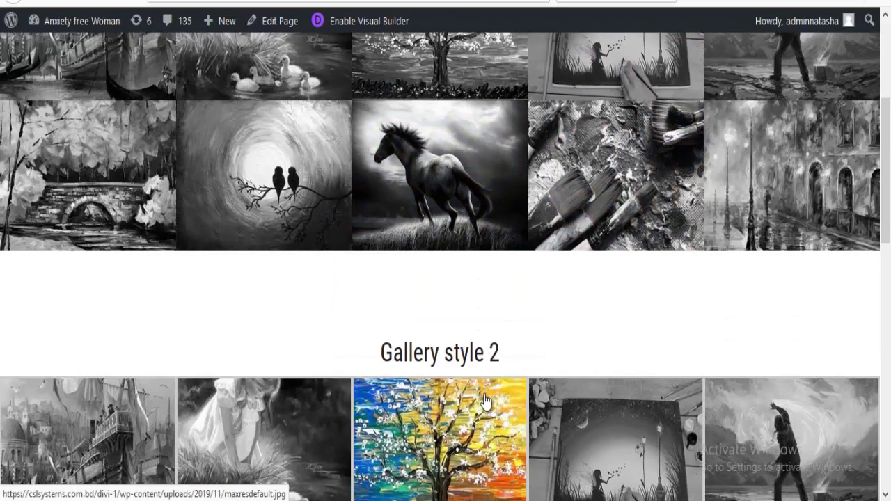
scroll(511, 345, "down", 1)
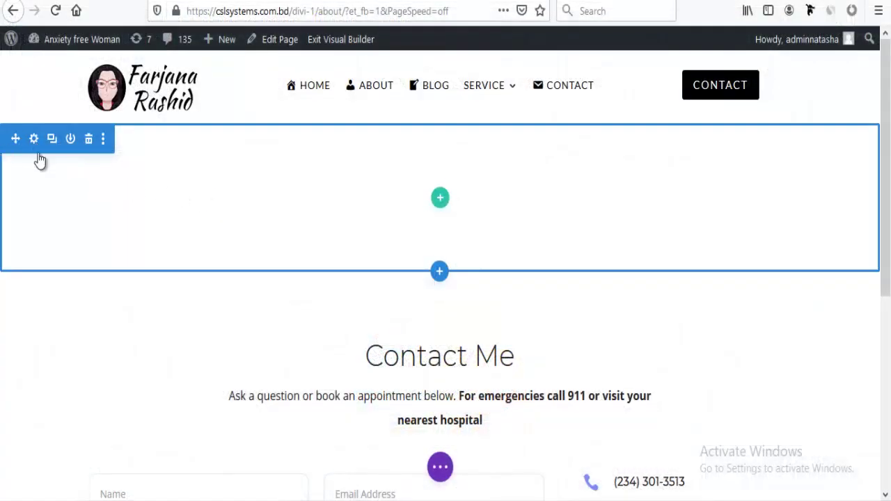
left_click(439, 201)
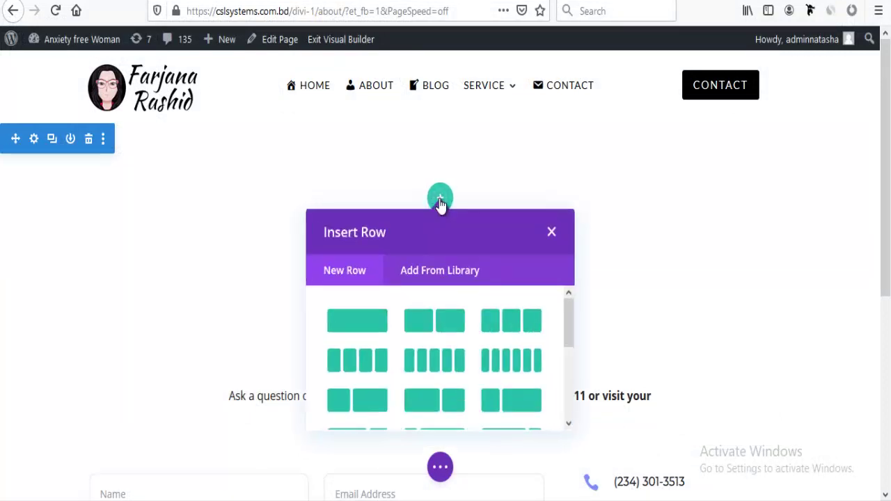
left_click(353, 322)
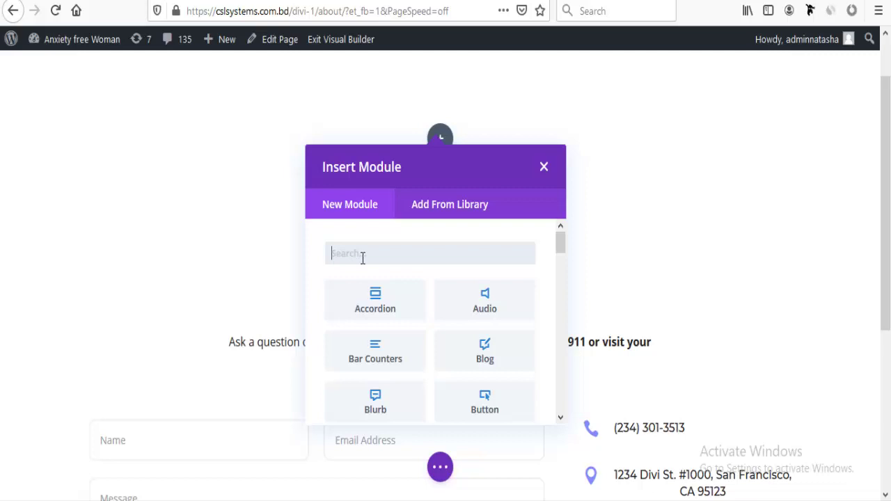
type("gal")
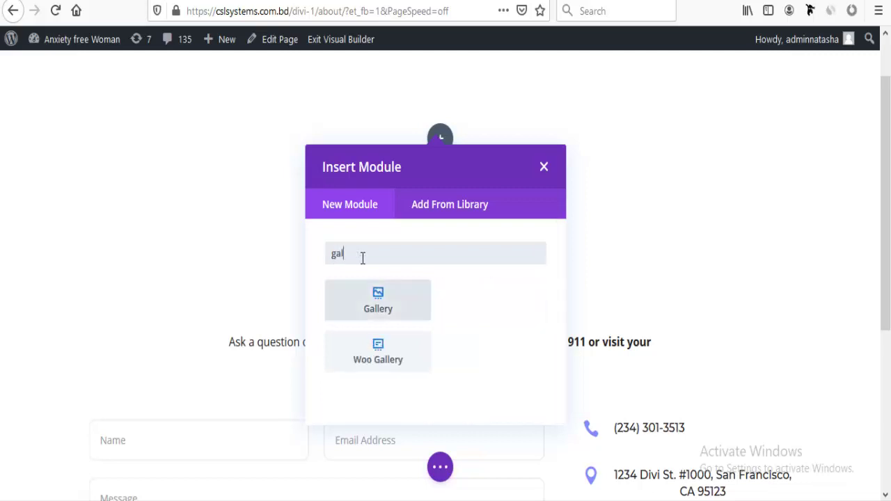
left_click(371, 300)
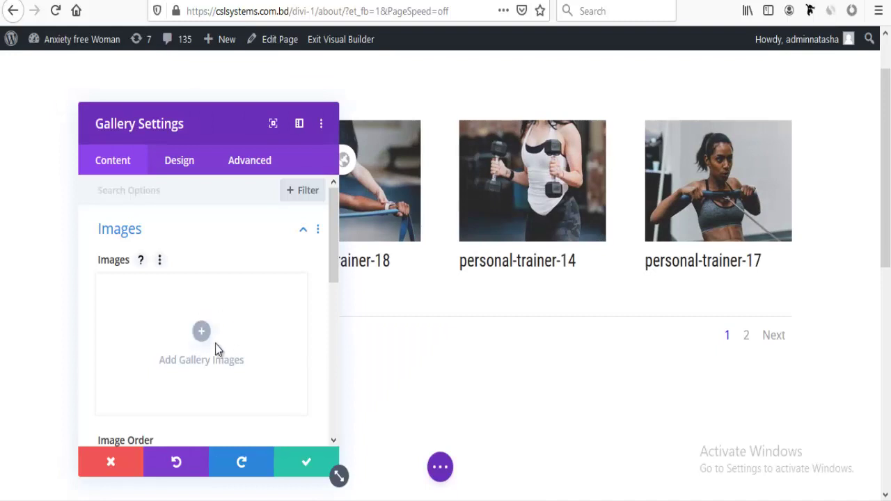
- Fill the gallery with ten paintings, from the ship to the rainy city street
left_click(200, 330)
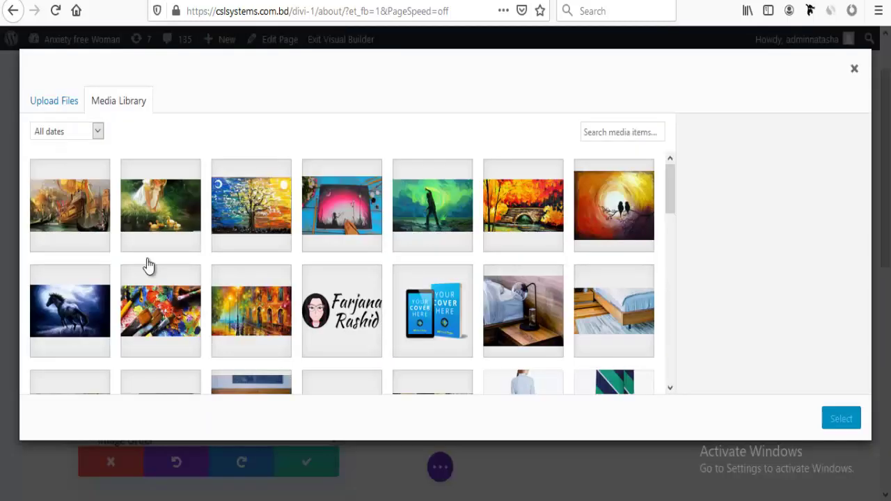
left_click(98, 217)
left_click(160, 205)
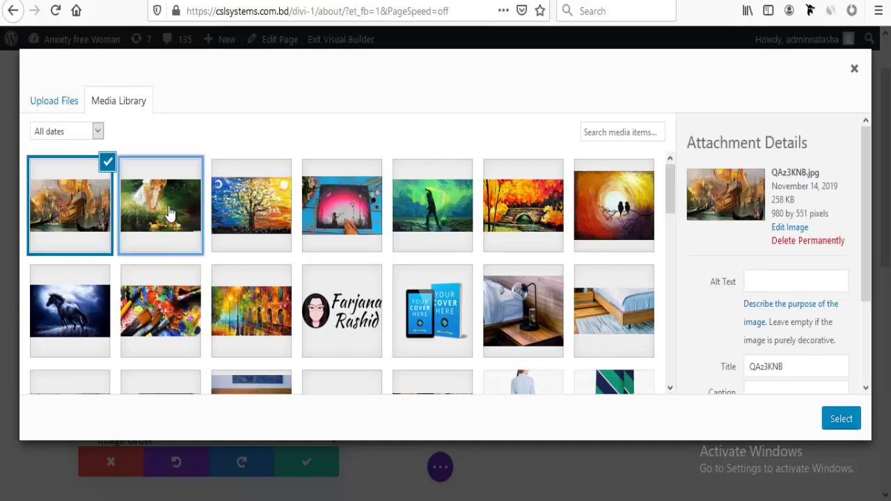
left_click(250, 205)
left_click(346, 209)
left_click(432, 206)
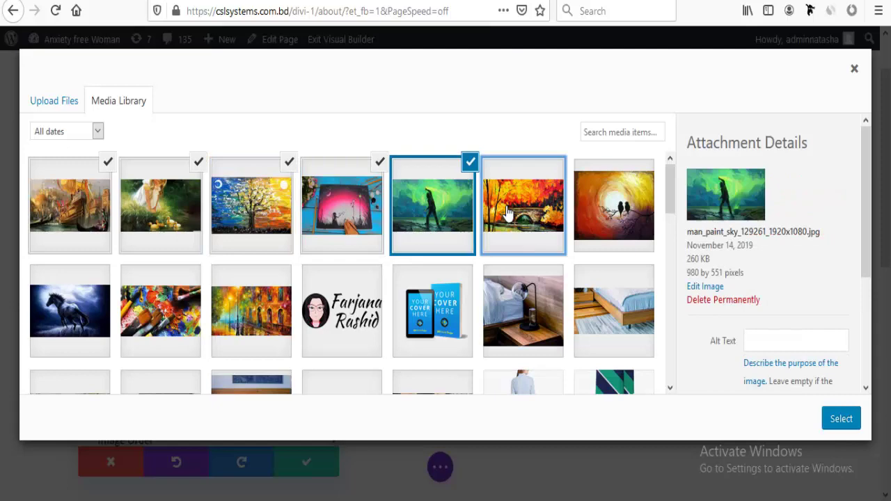
left_click(523, 205)
left_click(613, 206)
left_click(78, 313)
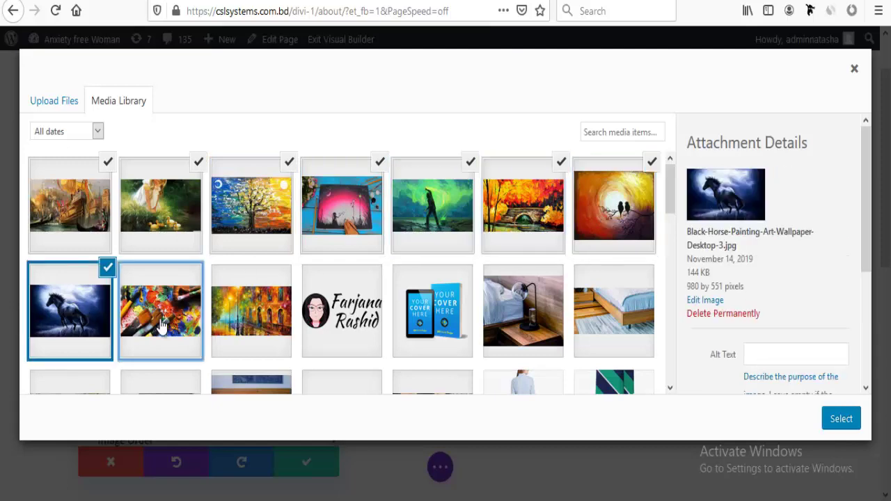
left_click(157, 326)
left_click(270, 317)
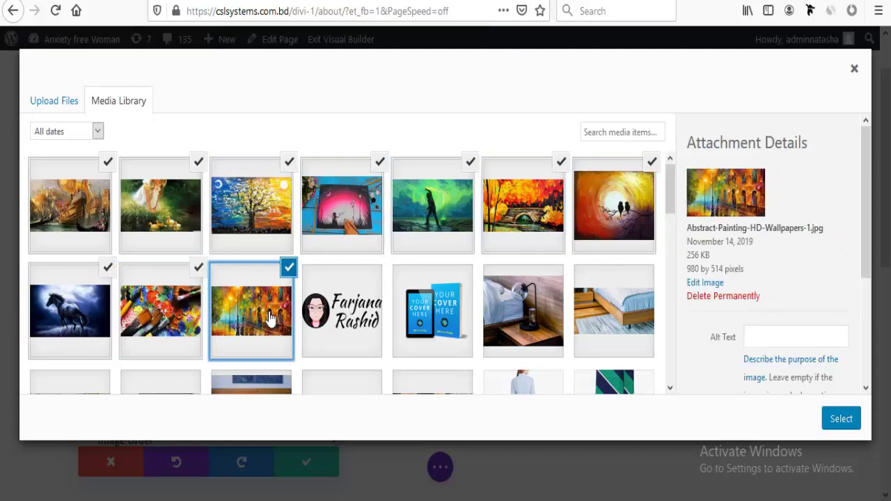
left_click(844, 420)
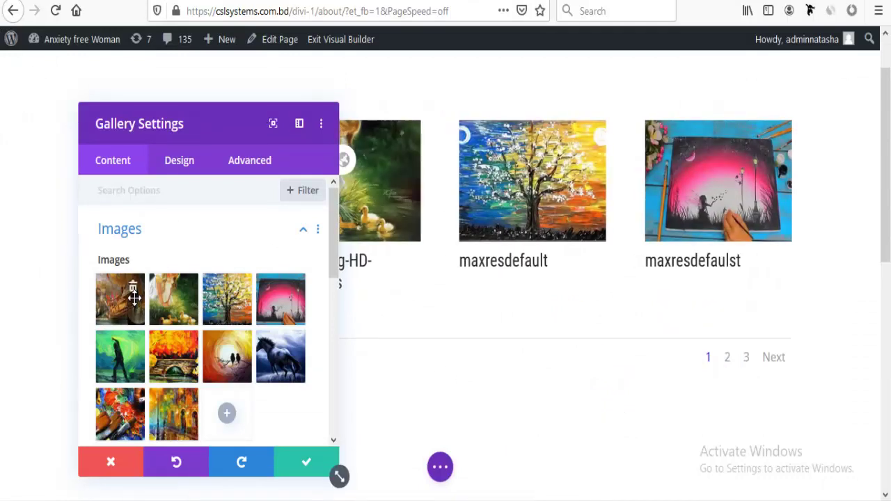
- Set the gallery's Image Count to 10
scroll(167, 313, "down", 3)
scroll(160, 327, "down", 5)
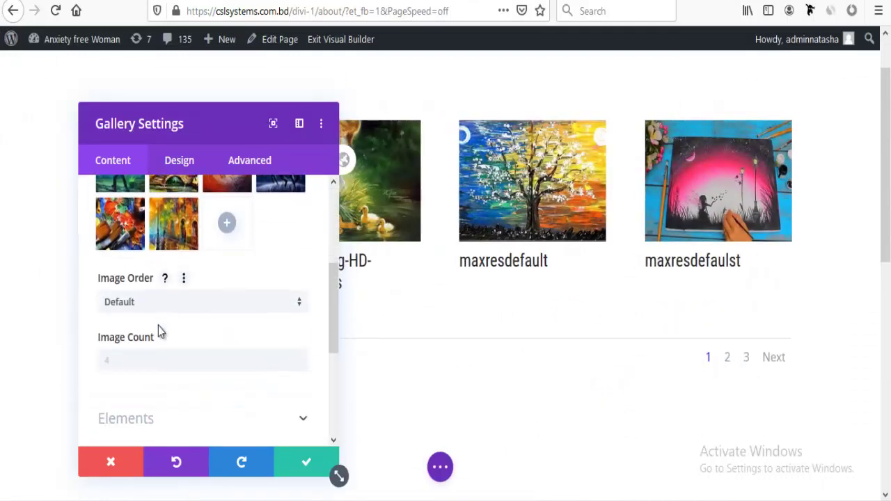
scroll(114, 278, "up", 2)
scroll(126, 286, "up", 1)
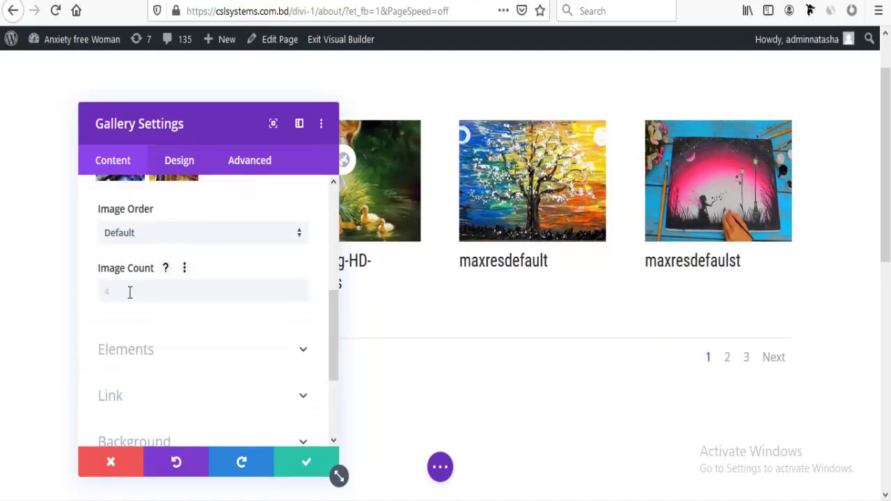
left_click(129, 292)
type("10")
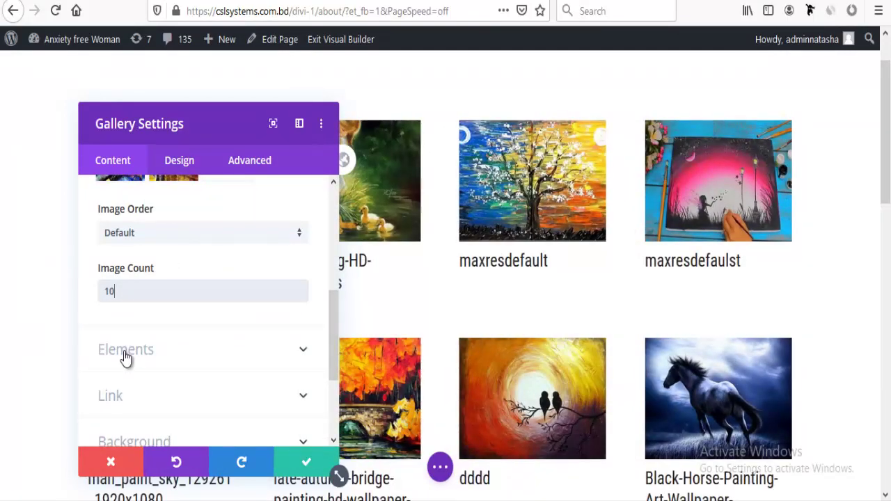
- Turn off Show Title and Caption and Show Pagination, then save the module
scroll(123, 358, "down", 3)
left_click(134, 268)
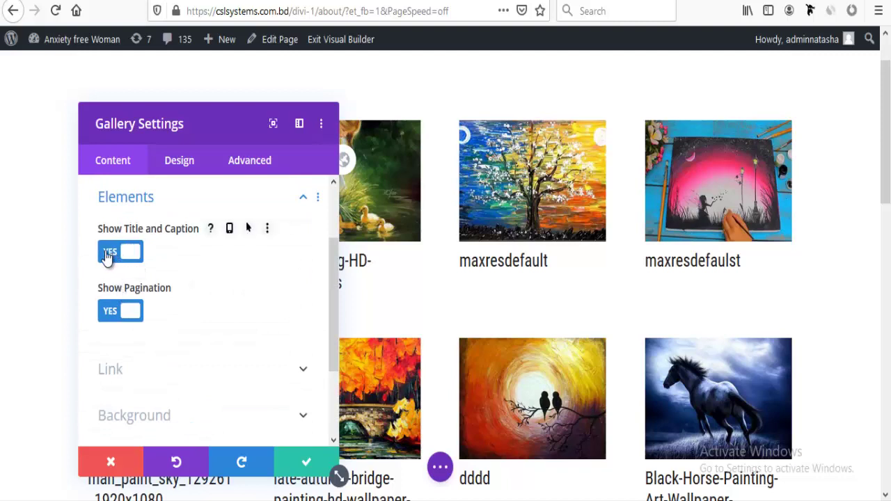
left_click(108, 253)
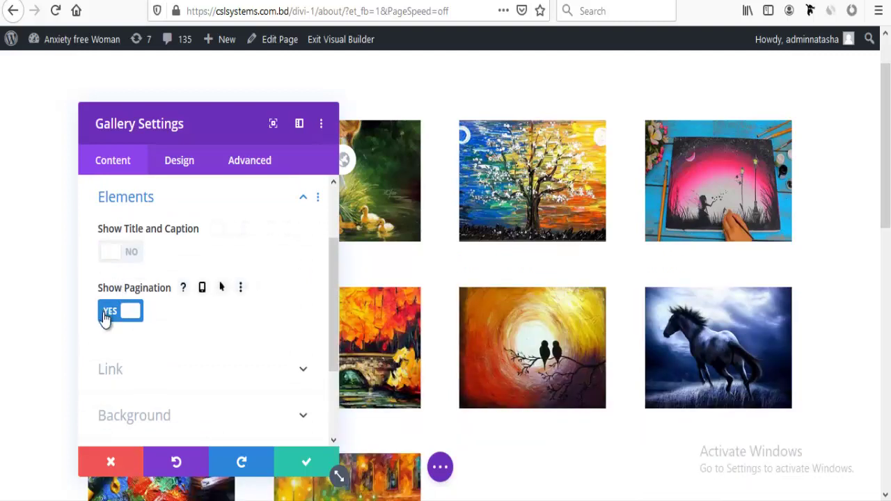
left_click(113, 313)
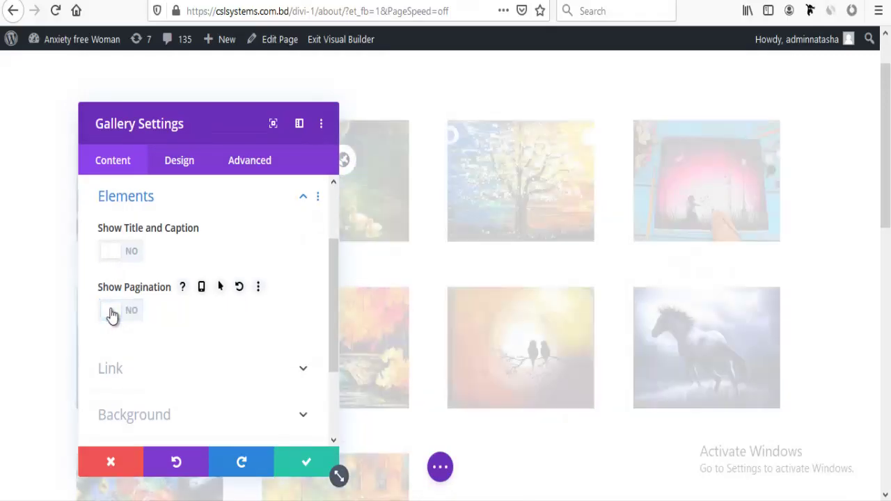
scroll(110, 314, "down", 3)
left_click_drag(209, 132, 430, 170)
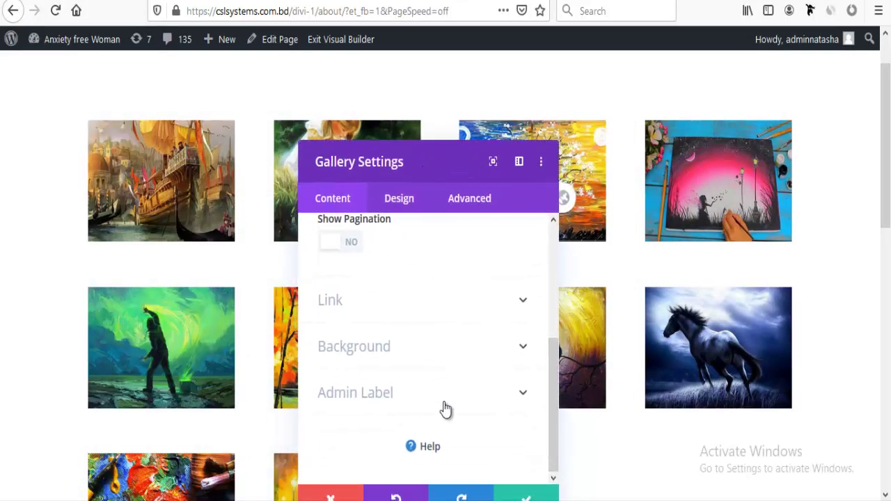
left_click(522, 496)
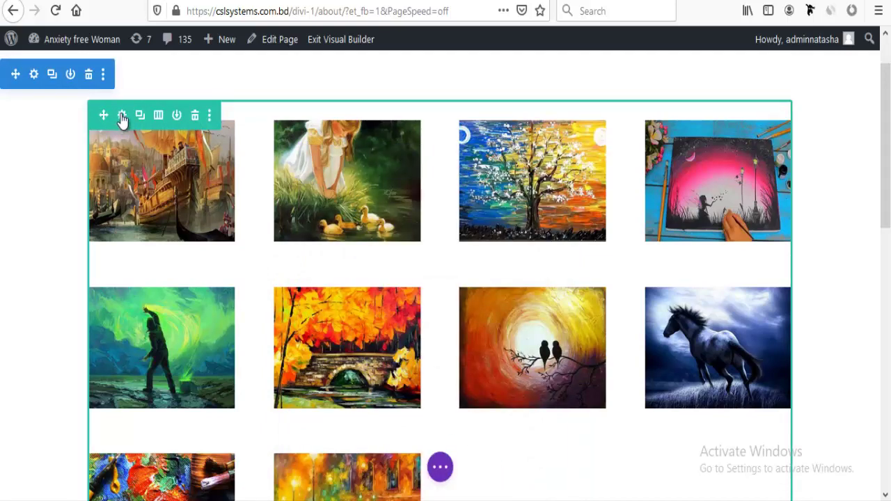
- Give the gallery row a custom gutter width of 1 and save it
left_click(121, 117)
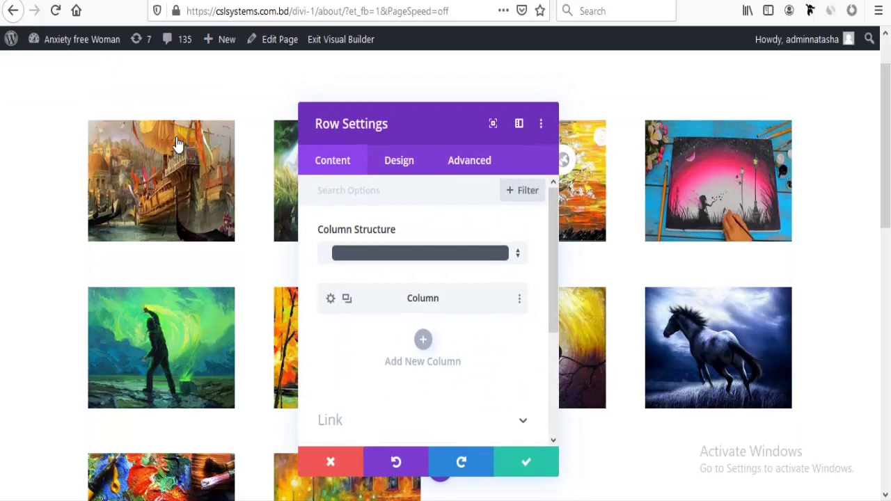
left_click(390, 172)
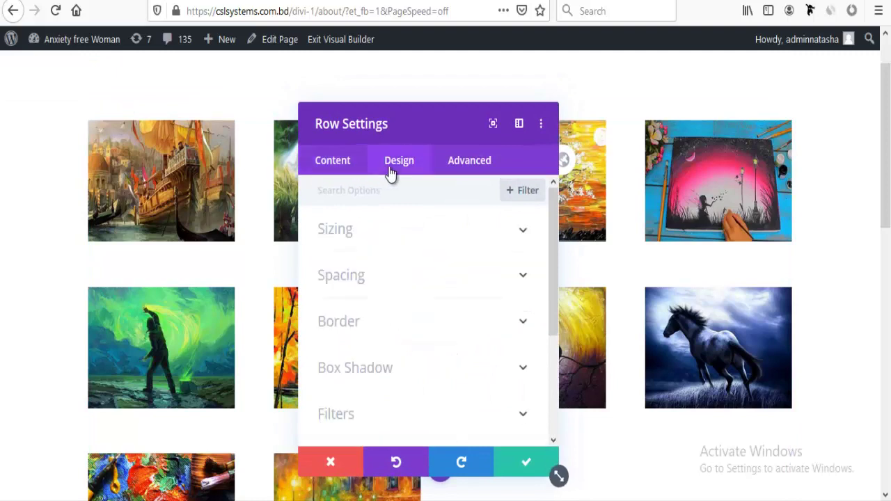
left_click(358, 245)
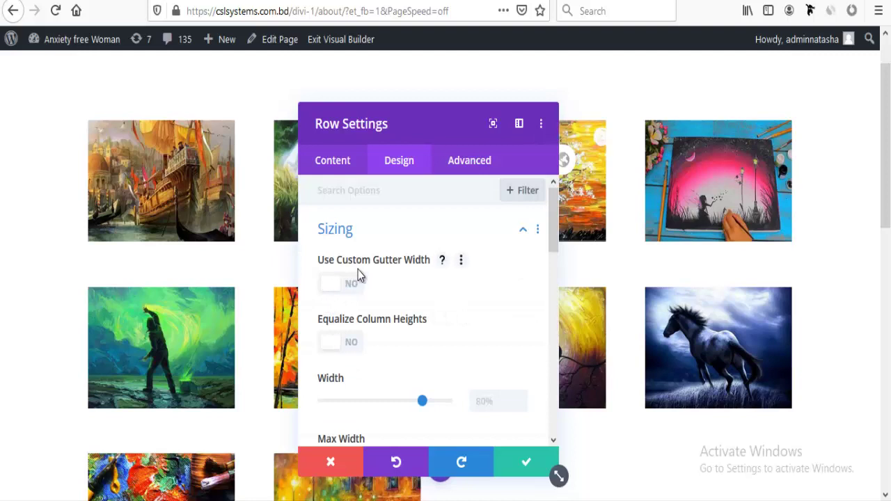
left_click(351, 289)
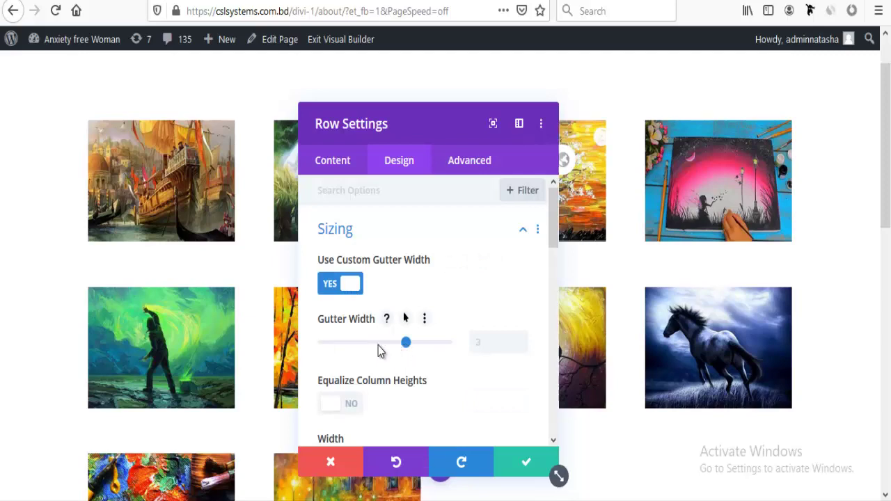
left_click_drag(378, 351, 319, 353)
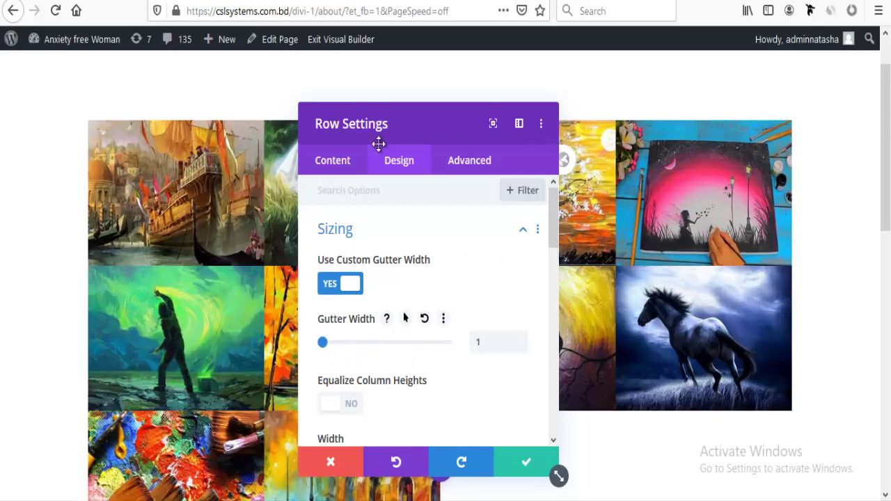
left_click_drag(389, 127, 572, 138)
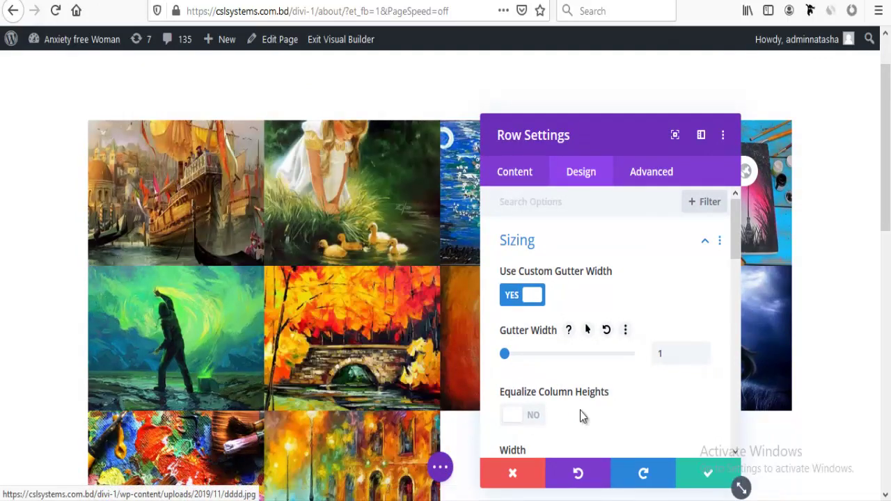
left_click(688, 475)
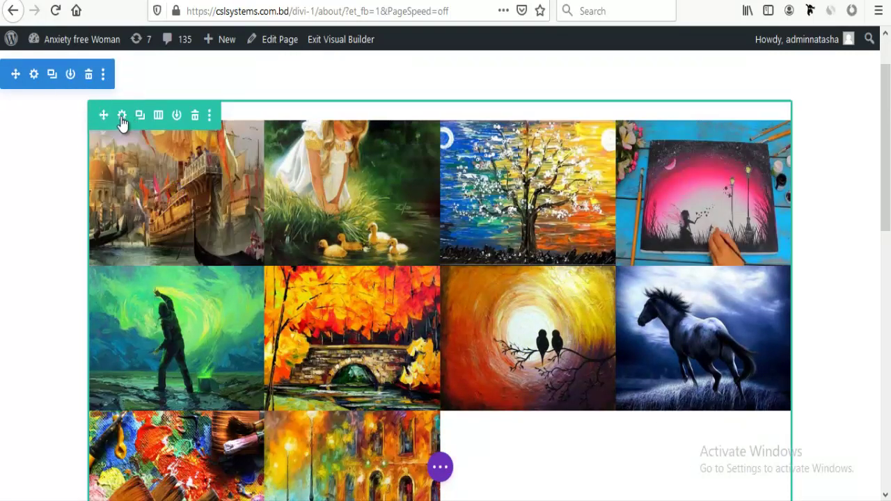
- Set the row's Width and Max Width to 100% in Sizing and save
left_click(122, 116)
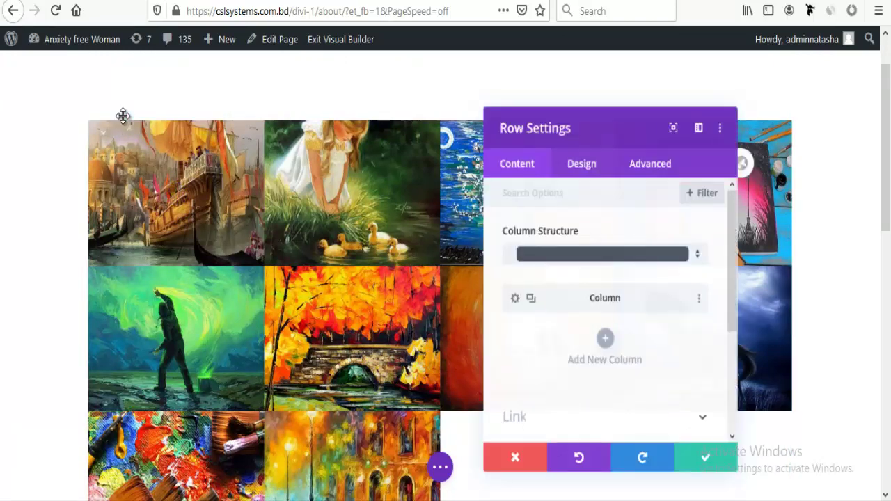
left_click(583, 163)
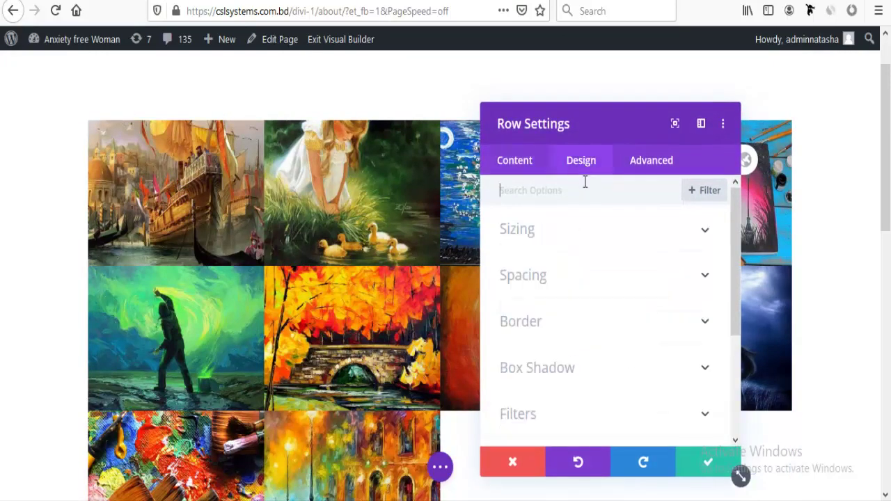
left_click(531, 232)
scroll(539, 278, "down", 2)
scroll(542, 277, "down", 3)
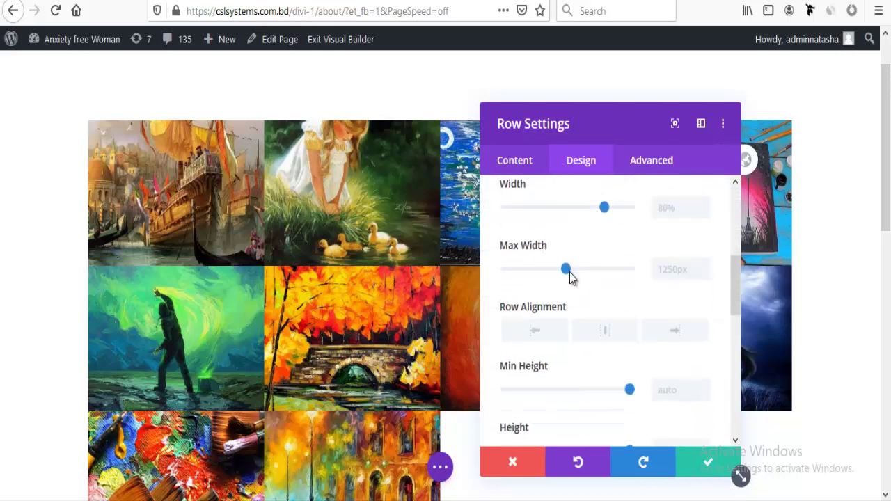
left_click(657, 210)
type("100%%")
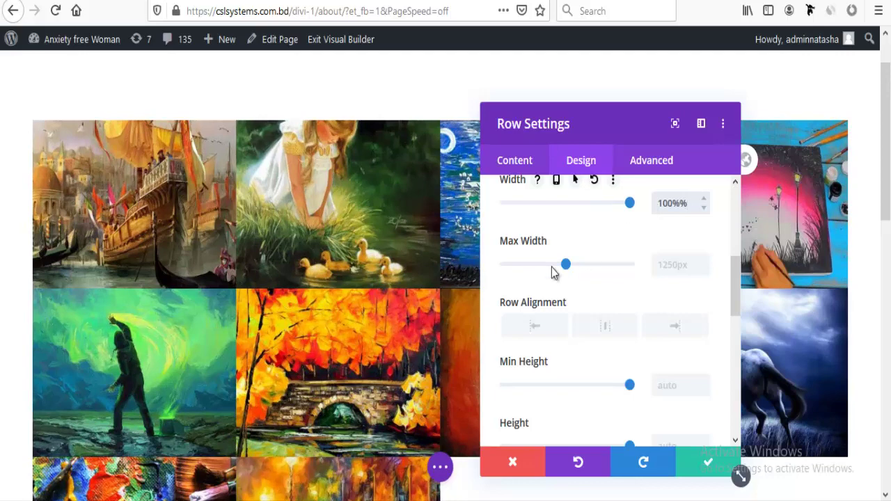
left_click(676, 265)
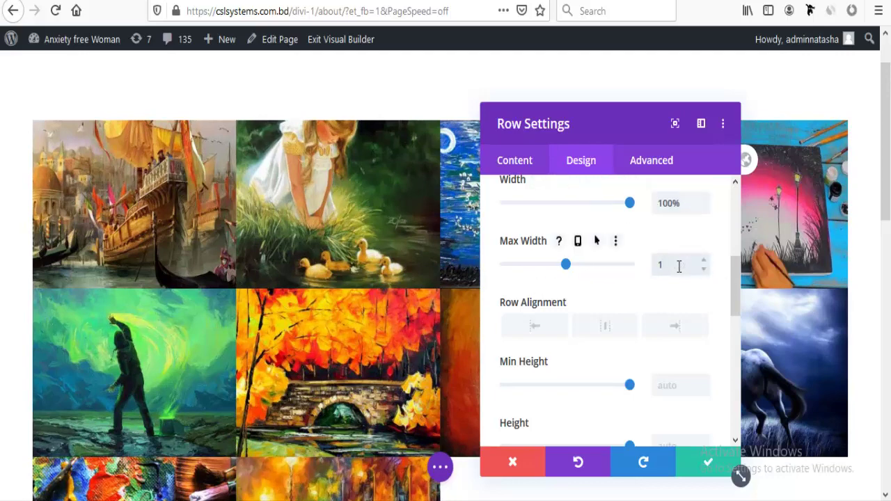
type("px%")
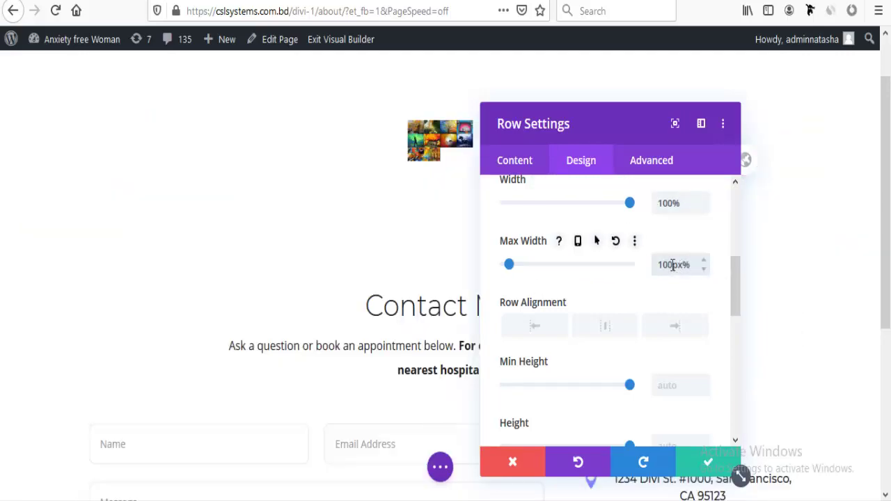
key("BackSpace")
key("BackSpace")
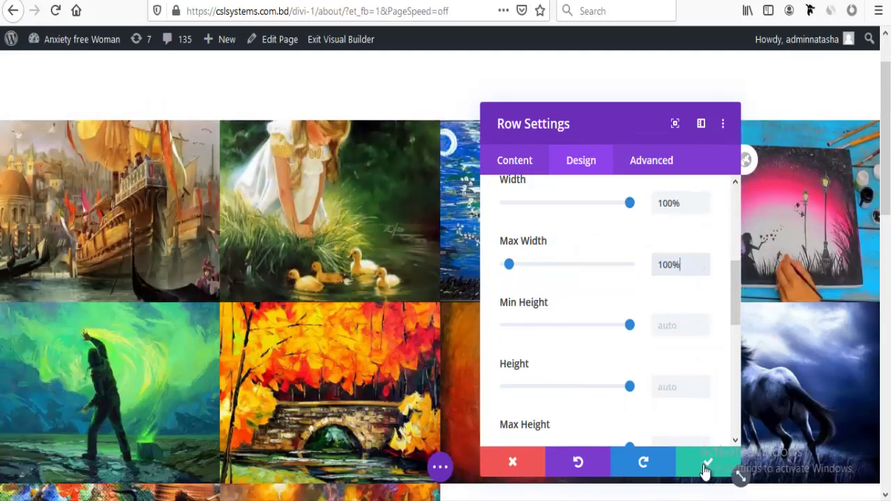
left_click(706, 464)
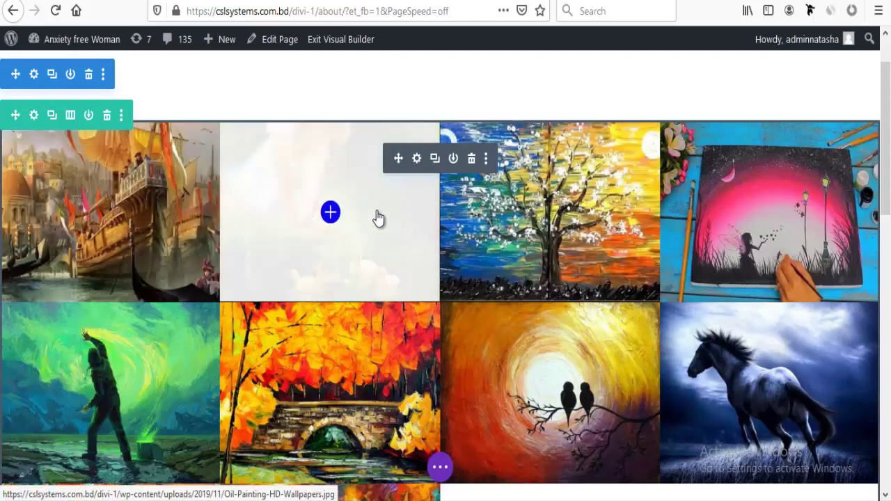
- Set the gallery's Overlay Icon Color and Overlay Background Color to Transparent
left_click(417, 159)
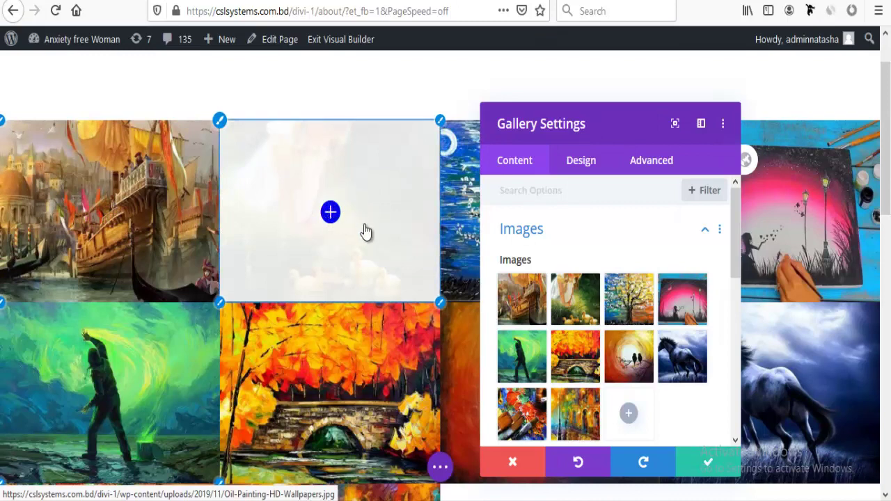
left_click(588, 164)
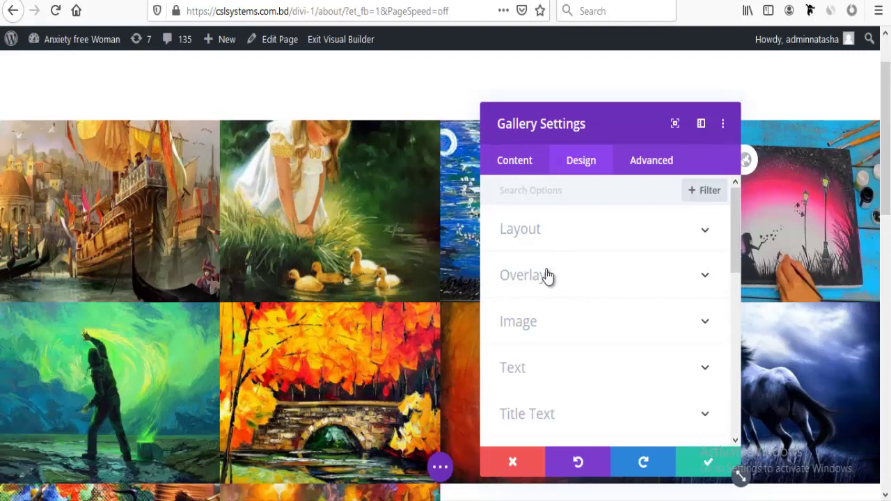
left_click(547, 276)
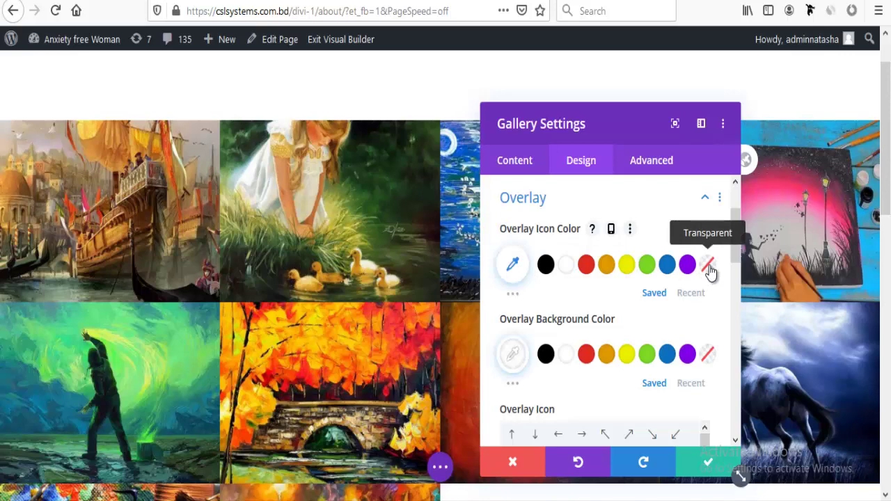
left_click(709, 268)
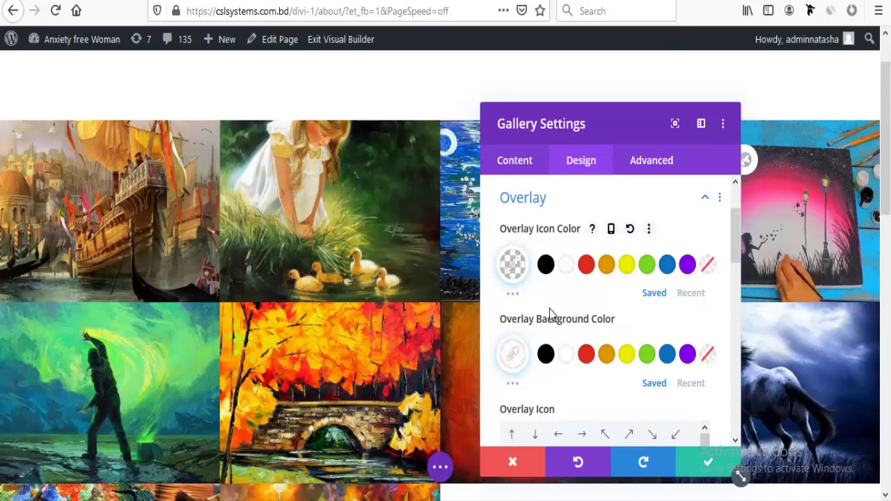
left_click(708, 356)
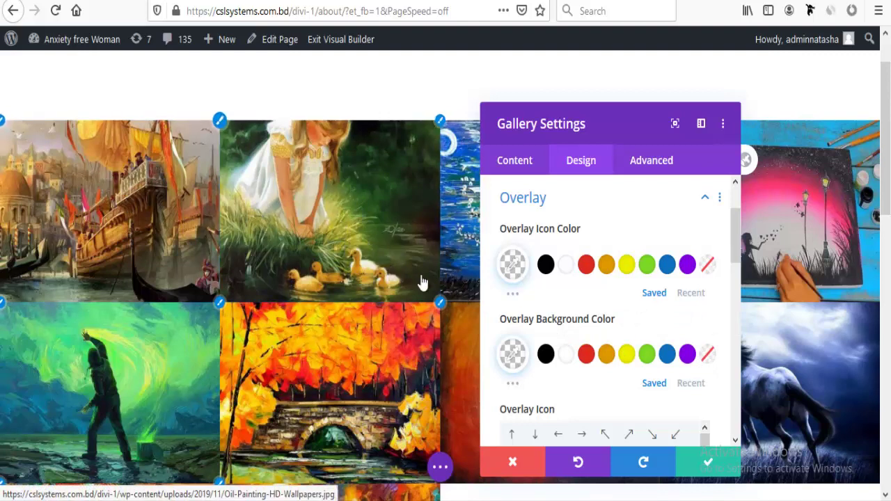
scroll(340, 400, "down", 2)
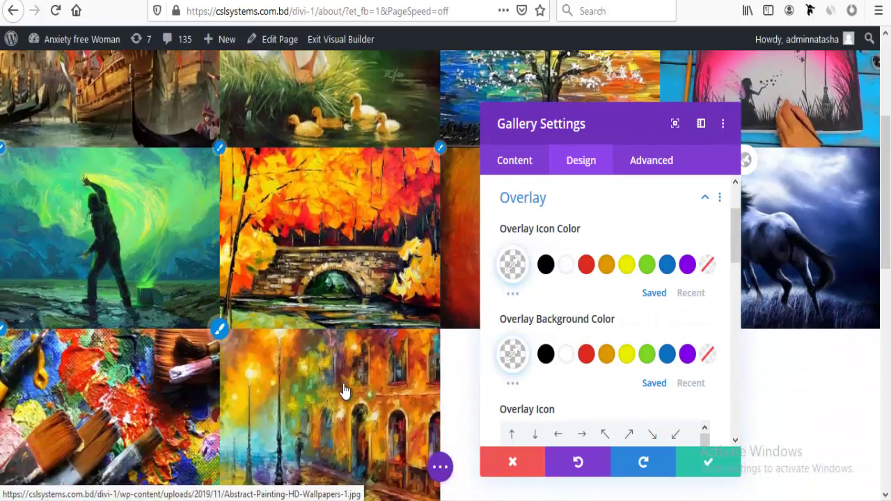
scroll(345, 379, "down", 2)
scroll(330, 272, "up", 4)
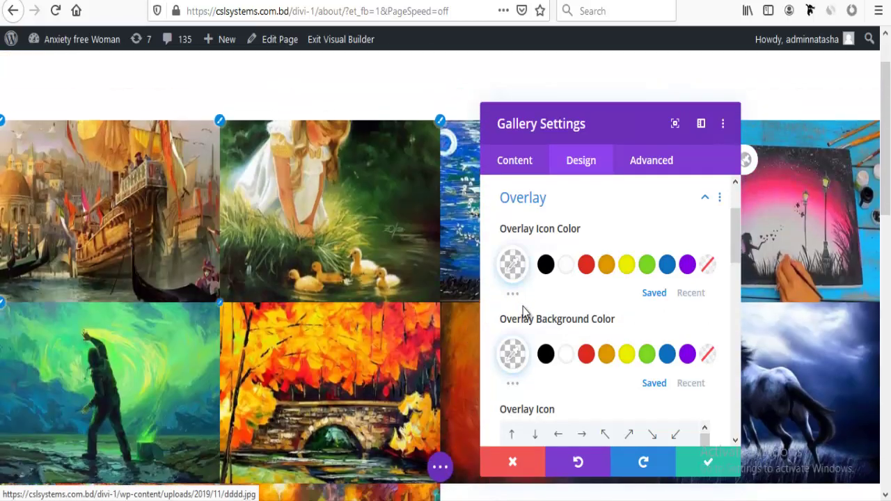
scroll(641, 387, "down", 3)
scroll(623, 383, "down", 3)
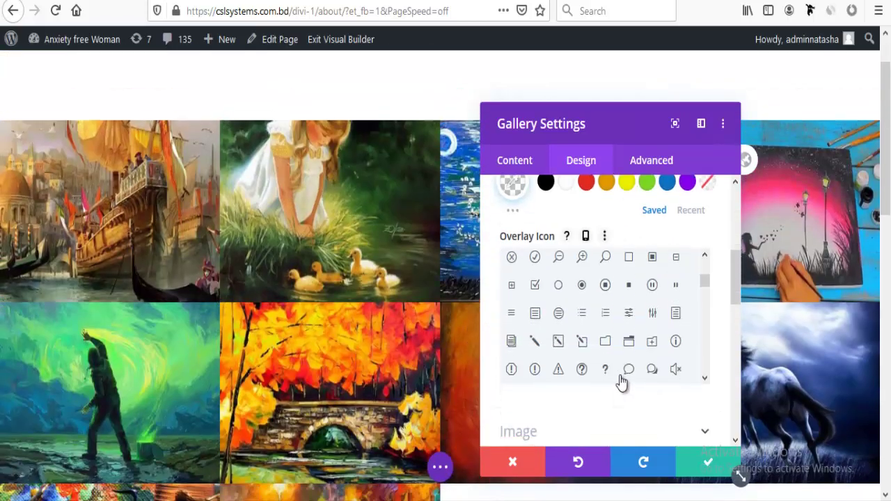
scroll(622, 383, "down", 3)
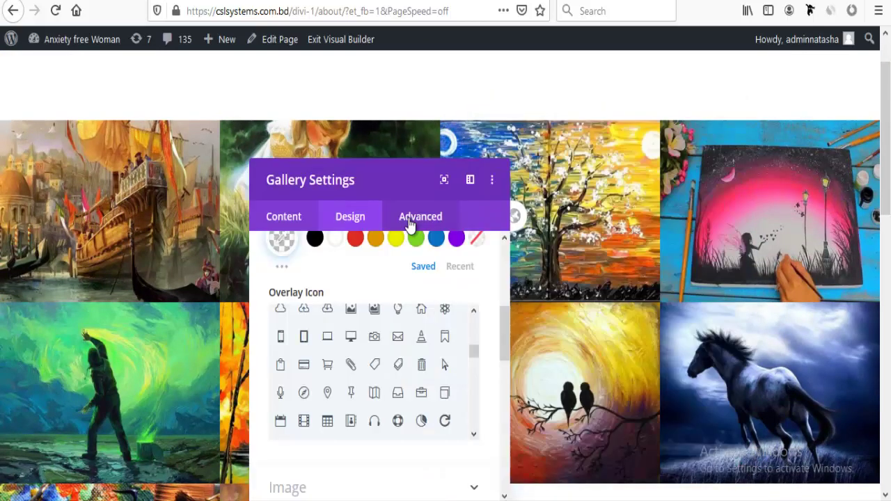
- Paste filter:grayscale(100%); into the Gallery Item box of the gallery's Custom CSS
left_click(392, 224)
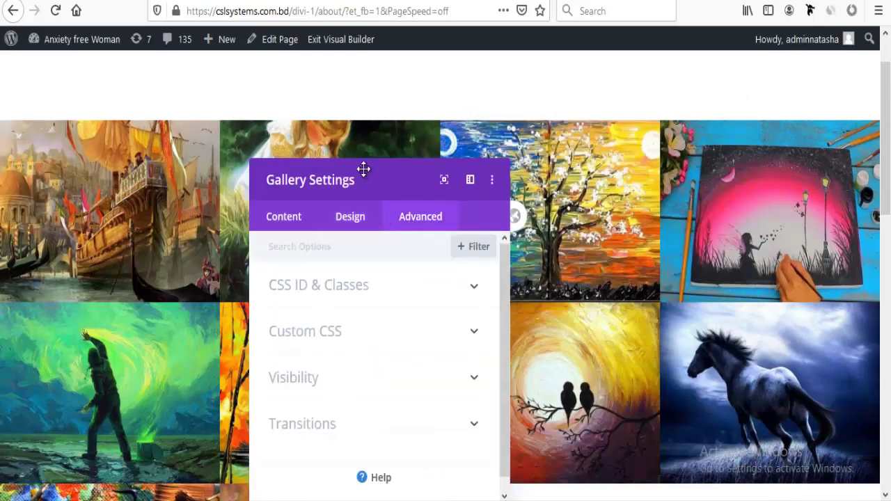
left_click_drag(364, 180, 496, 102)
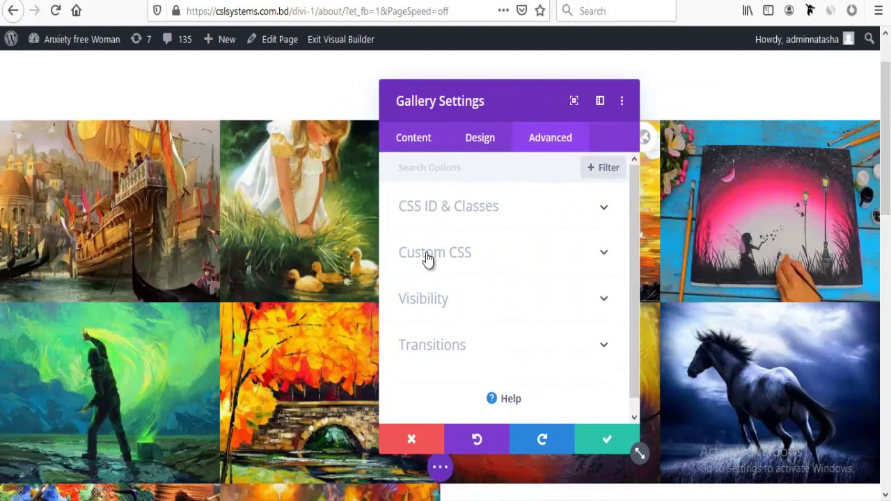
left_click(427, 254)
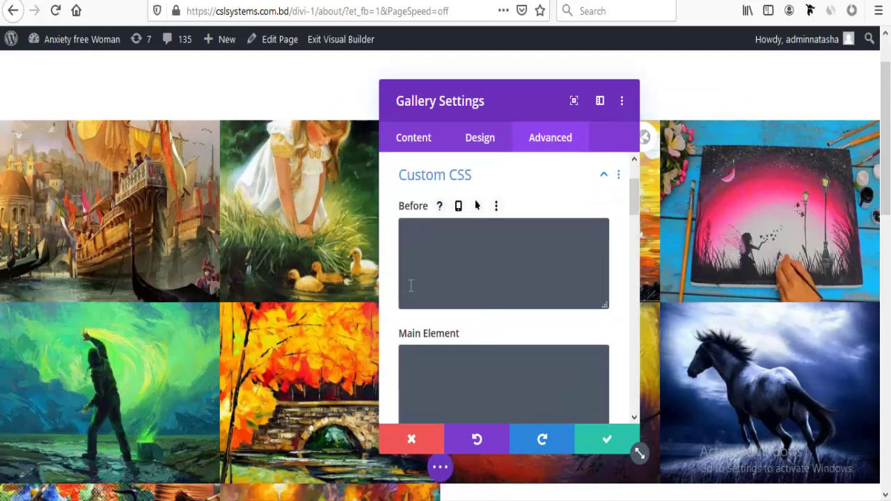
scroll(472, 337, "down", 7)
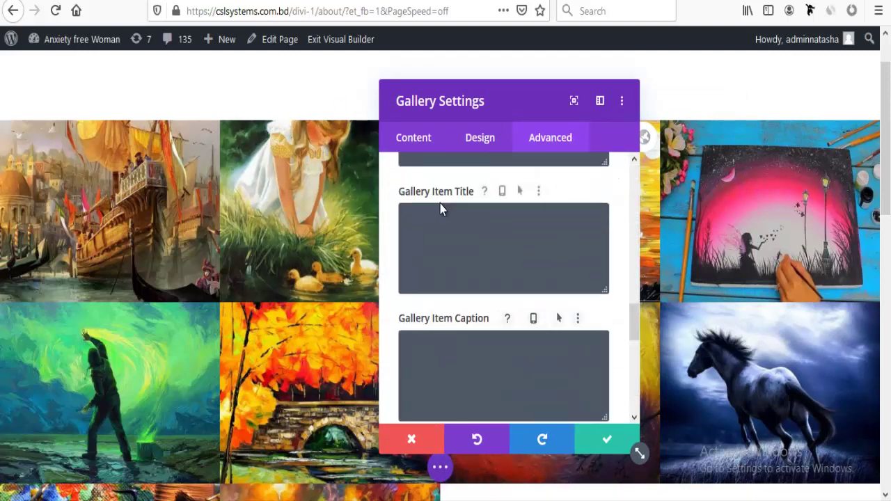
scroll(418, 328, "down", 4)
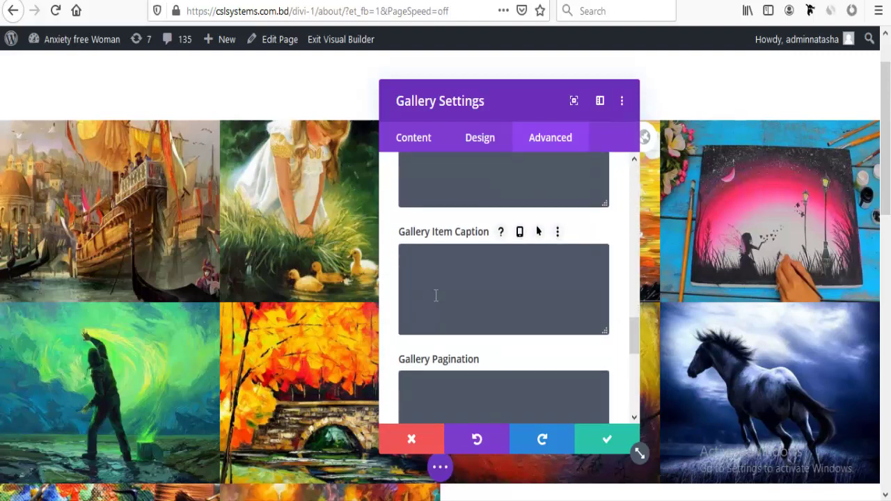
scroll(438, 306, "up", 5)
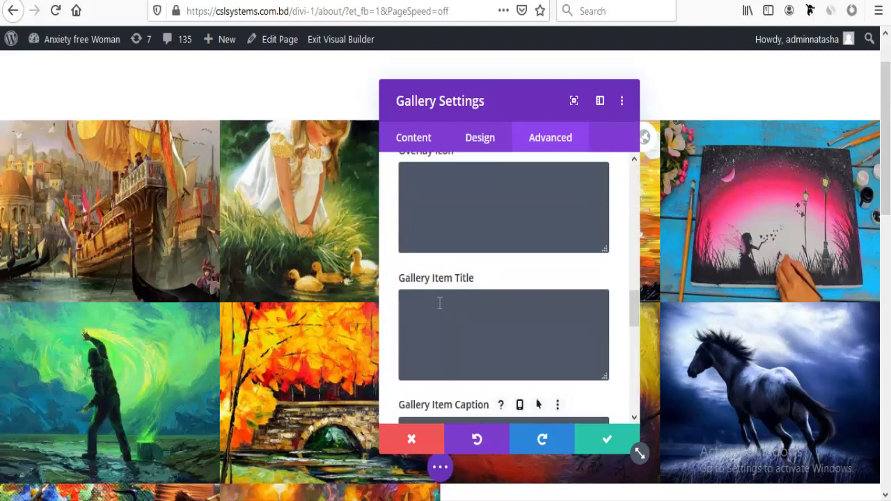
scroll(439, 303, "up", 4)
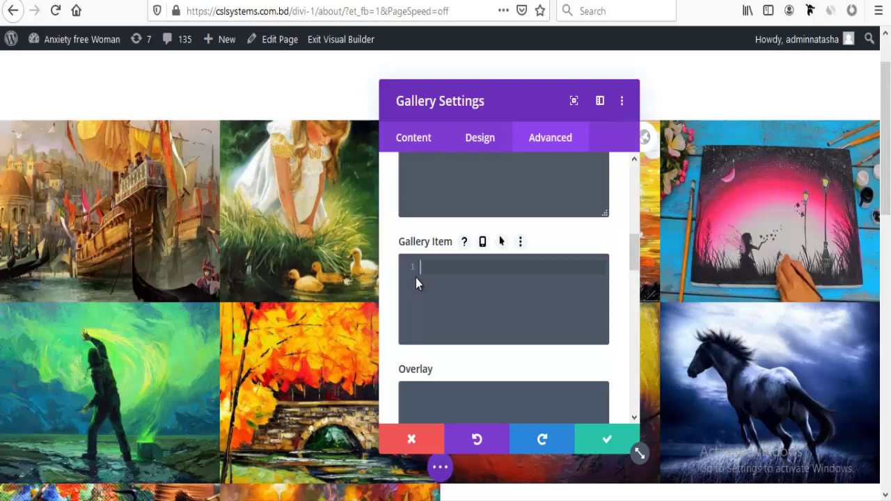
type("filter:grayscale(100%);")
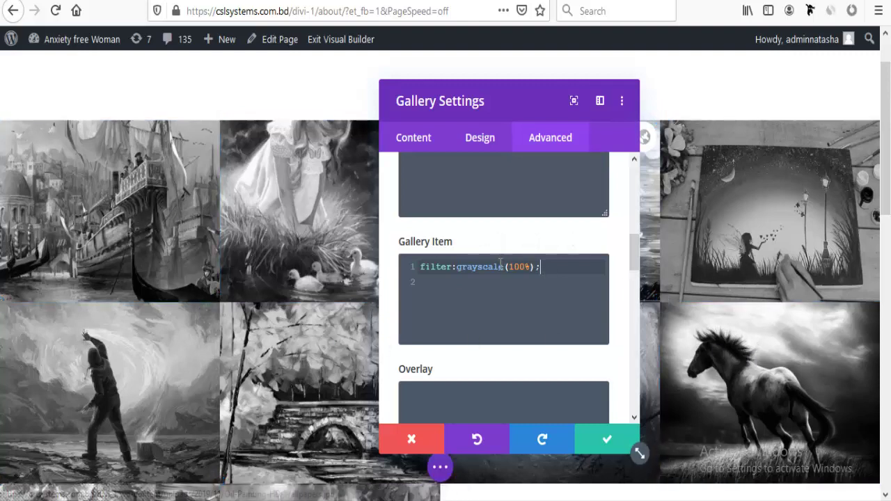
- Select the grayscale filter rule in the Gallery Item CSS for copying
left_click(480, 281)
left_click(479, 268)
double_click(479, 268)
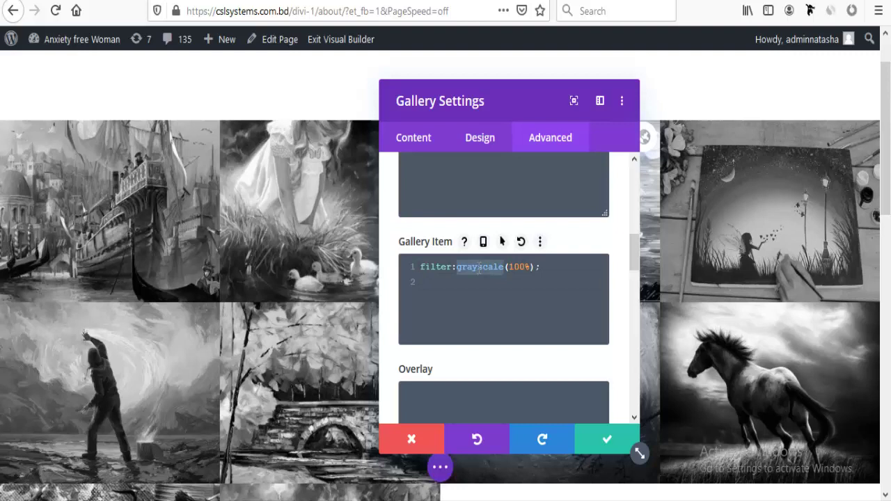
left_click(483, 275)
key("ctrl+c")
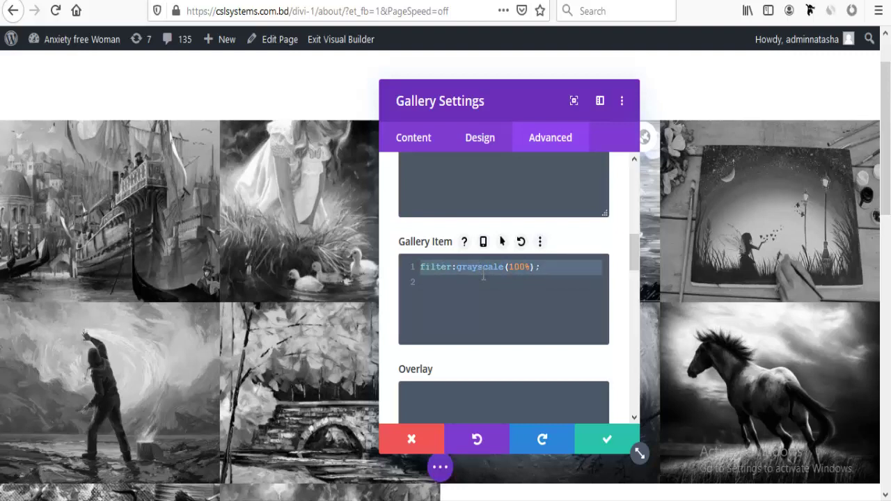
- Give the Gallery Item hover state the CSS filter:grayscale(0%);
left_click(503, 243)
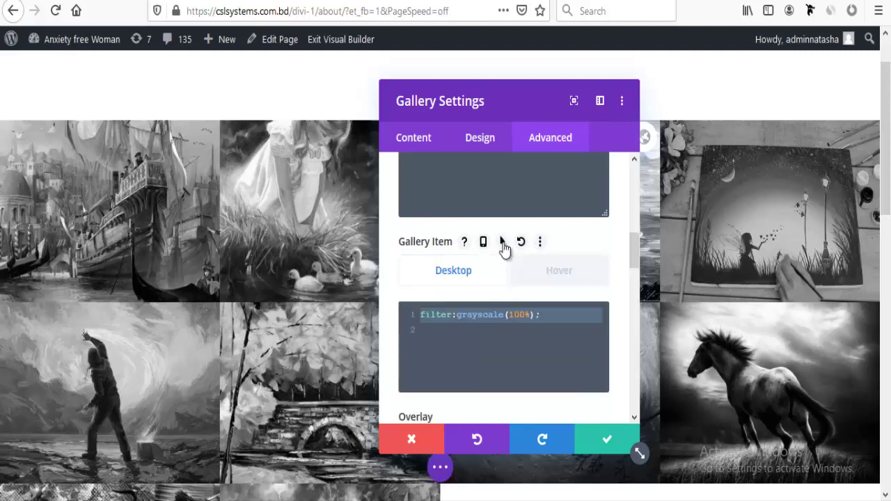
left_click(544, 277)
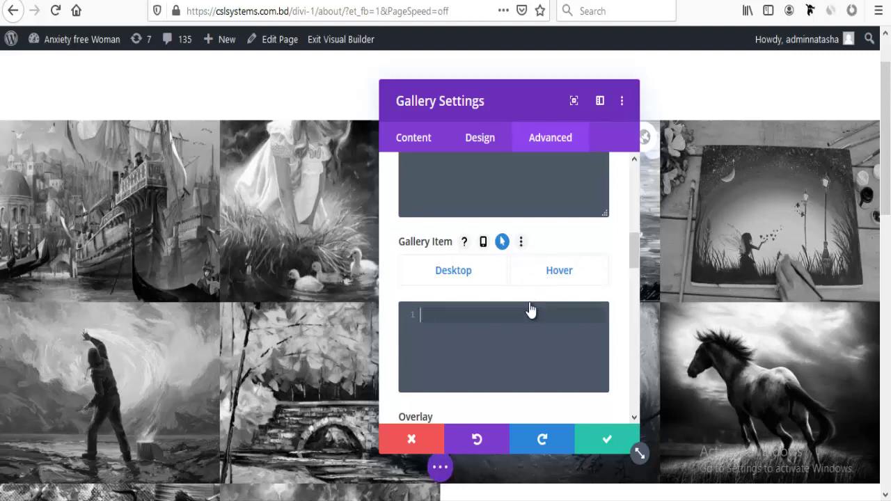
key("ctrl+v")
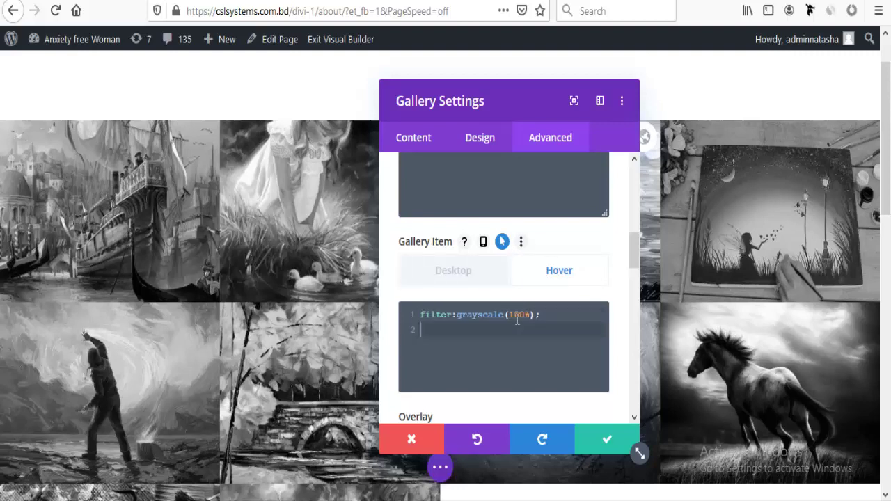
left_click(521, 315)
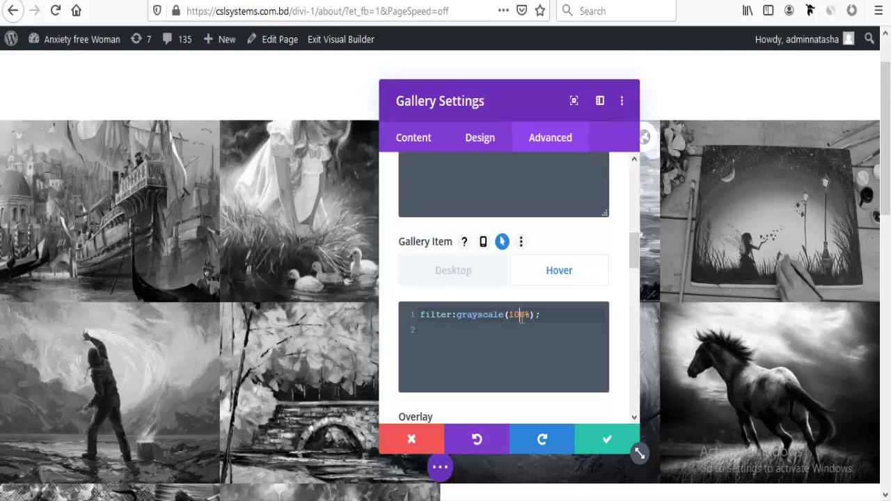
key("BackSpace")
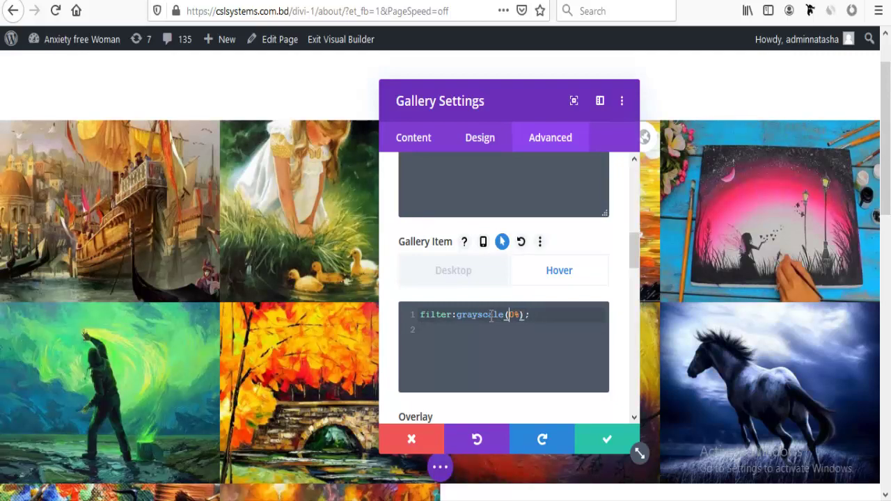
- Compare the normal grayscale(100%) and hover grayscale(0%) Gallery Item CSS
left_click(484, 287)
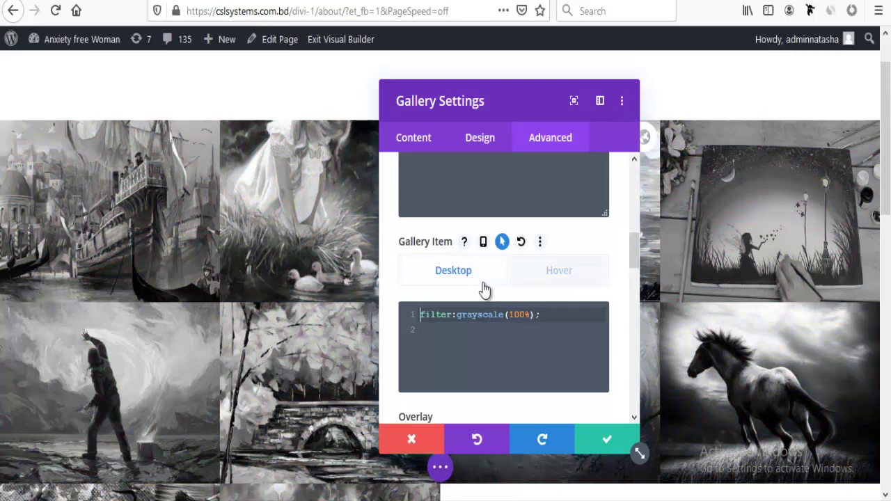
left_click(559, 275)
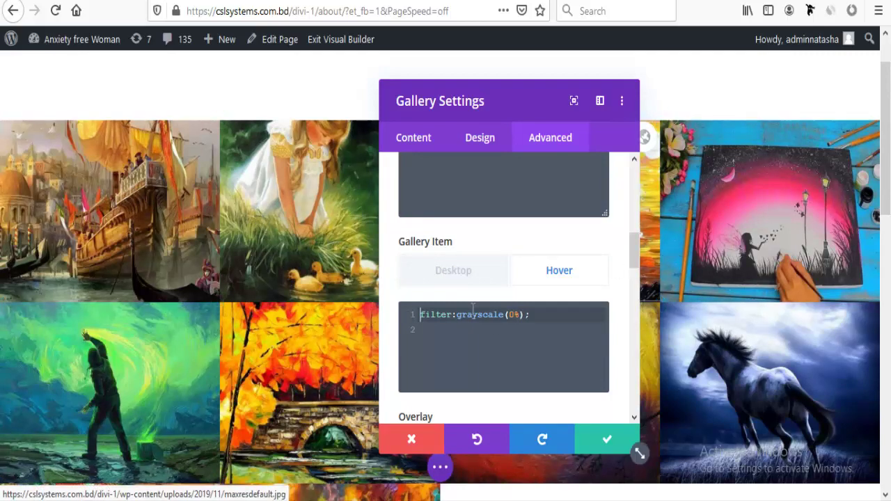
left_click(472, 282)
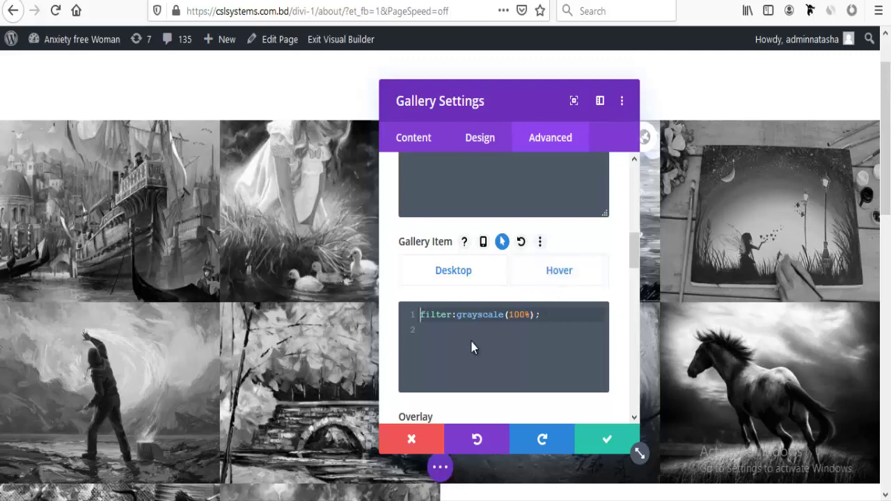
- Add transform: scale(1.2); to the Gallery Item hover CSS and apply the gallery settings
left_click(546, 284)
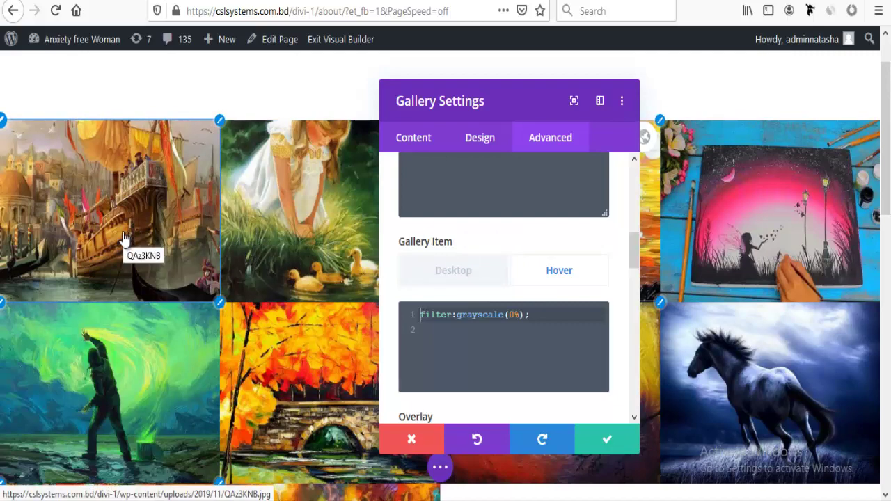
left_click(529, 330)
type("transform: scale(1.2);")
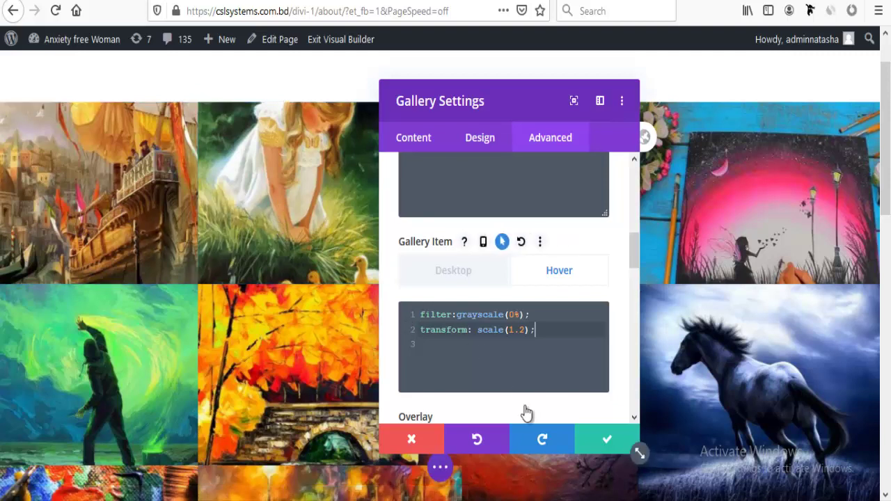
left_click(598, 439)
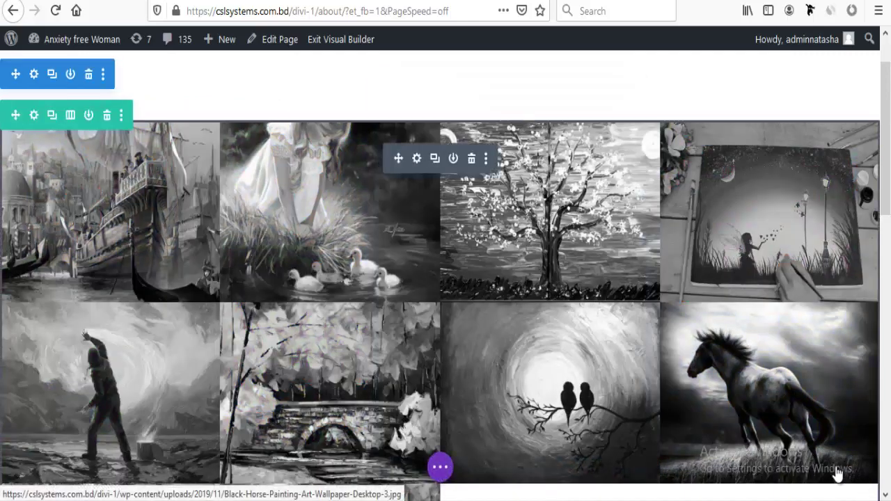
left_click(440, 468)
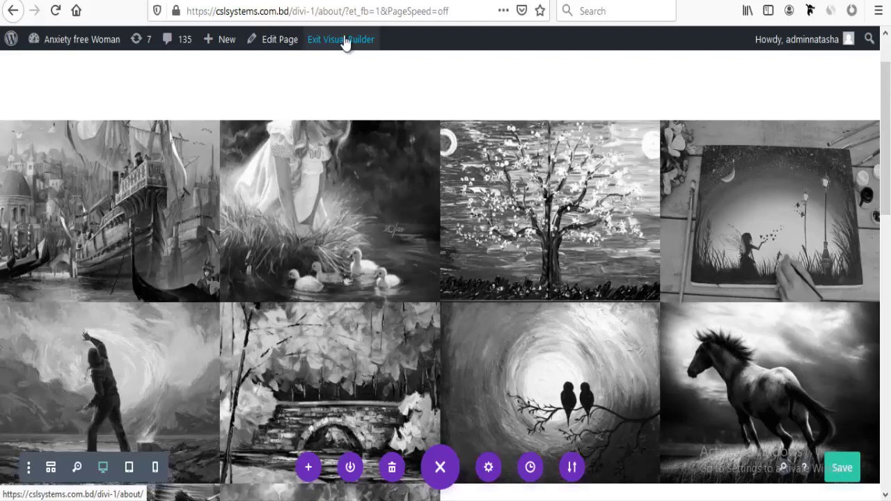
left_click(341, 42)
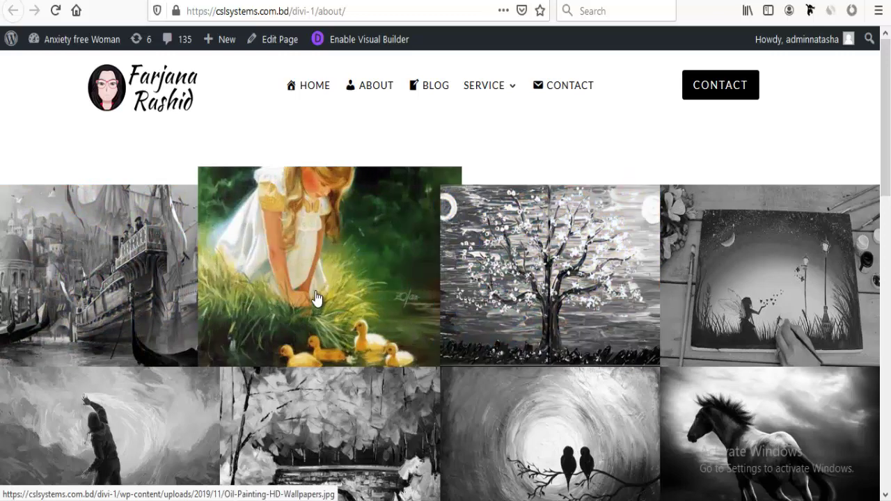
- Add position:relative; and z-index:10; to the Gallery Item hover CSS and apply it
left_click(390, 44)
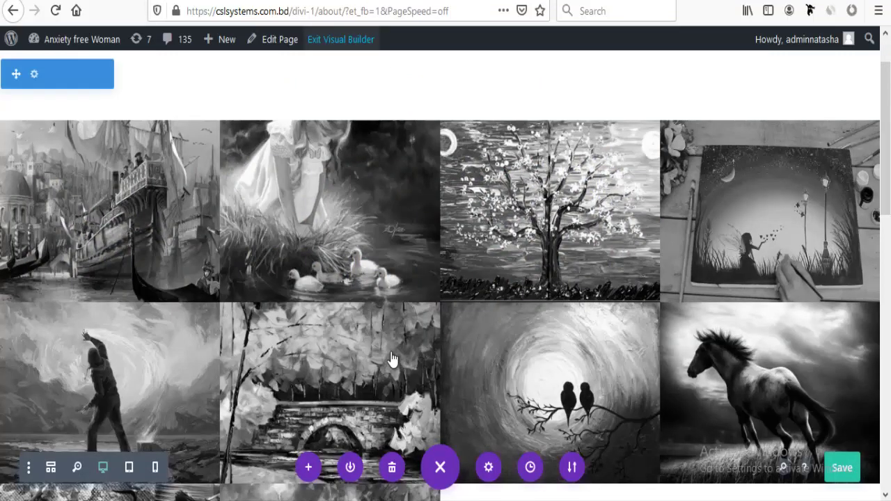
mouse_move(420, 402)
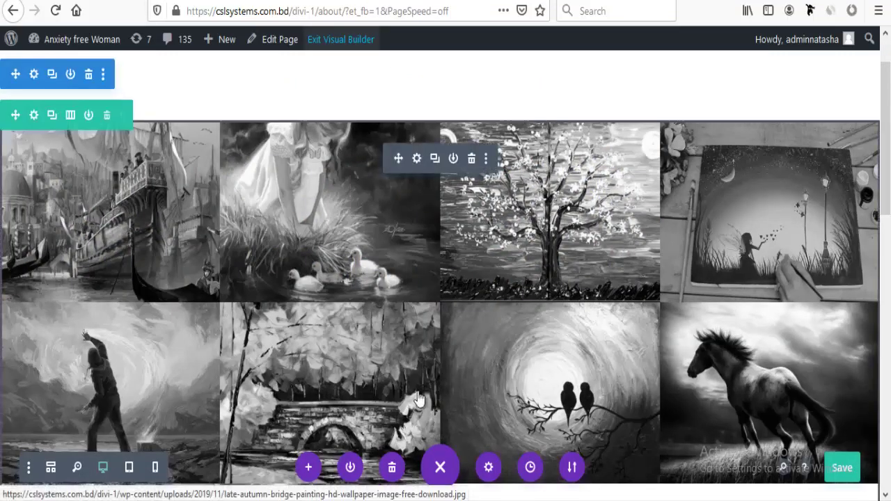
left_click(416, 161)
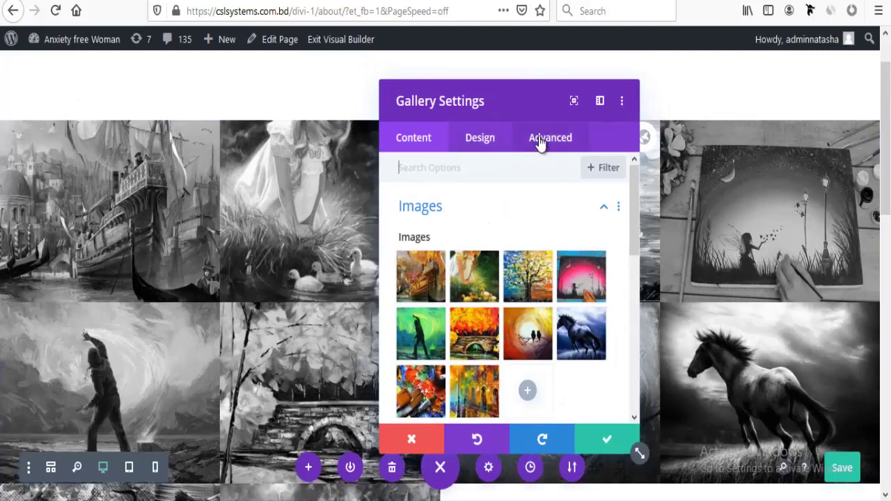
left_click(540, 140)
left_click(461, 257)
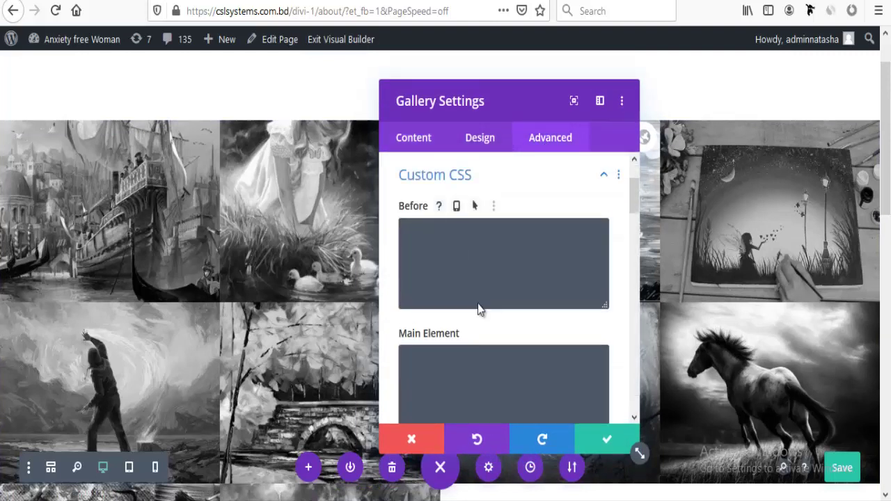
scroll(477, 304, "down", 5)
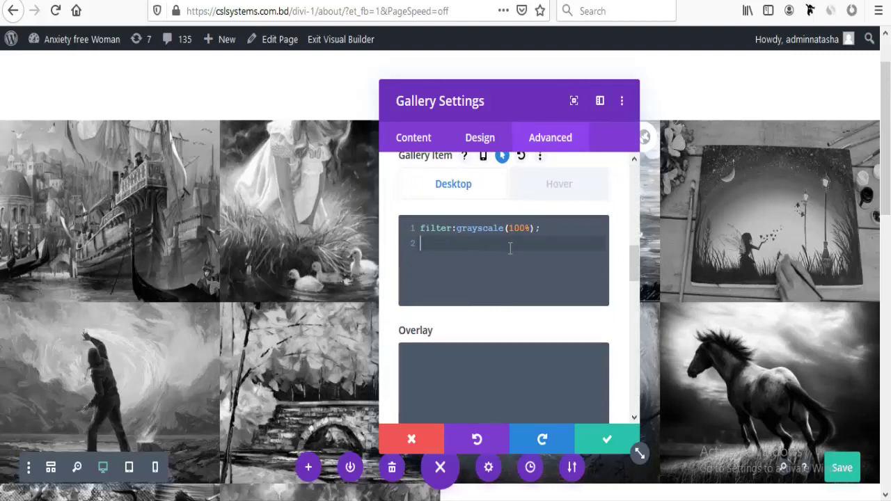
left_click(546, 187)
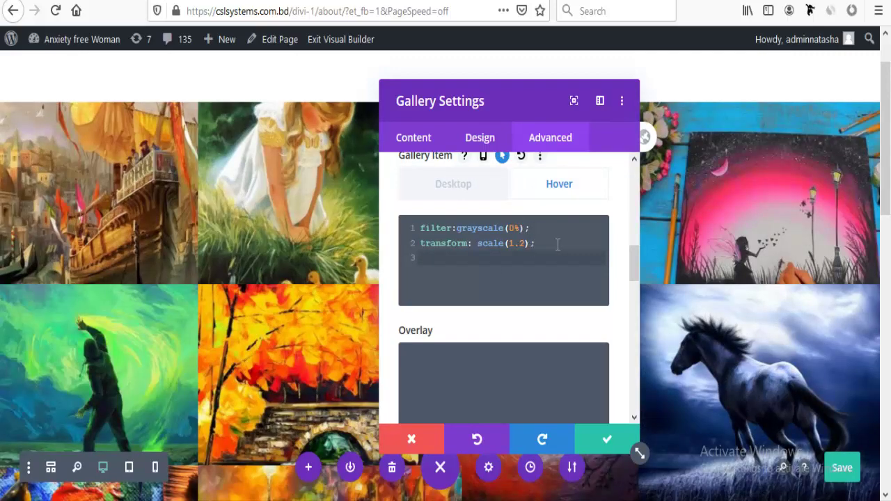
left_click(558, 244)
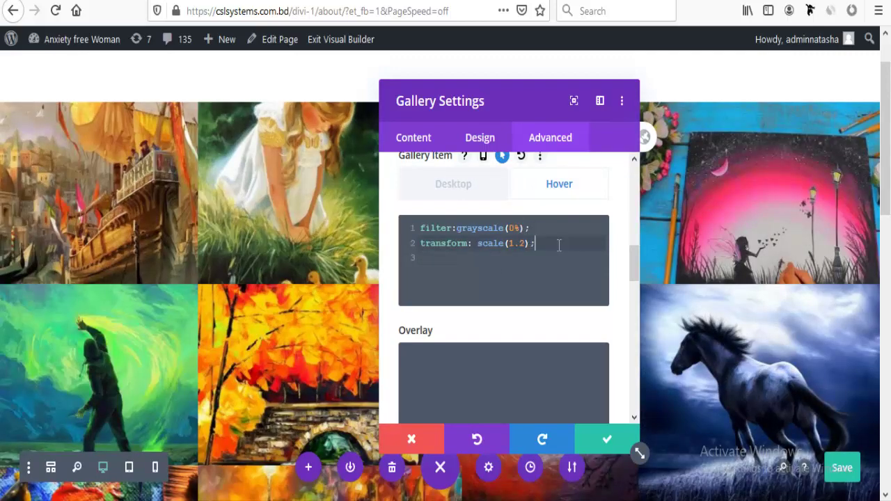
key("Return")
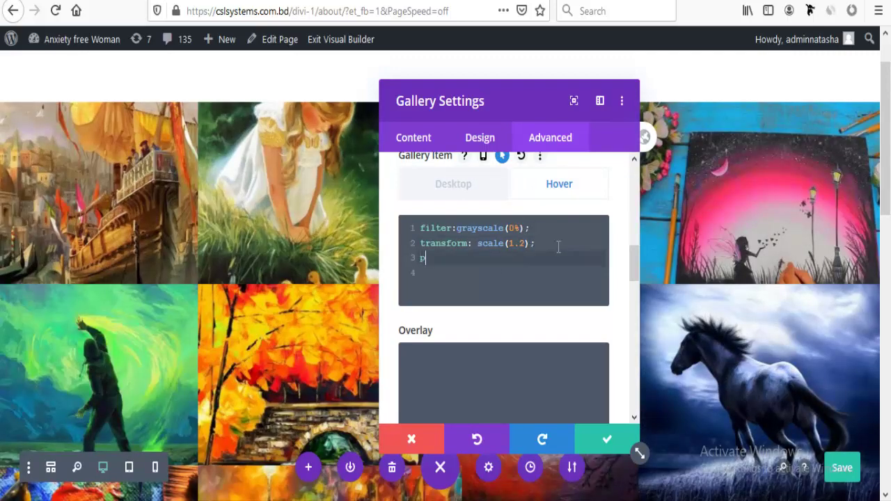
type("position:reative;")
key("Return")
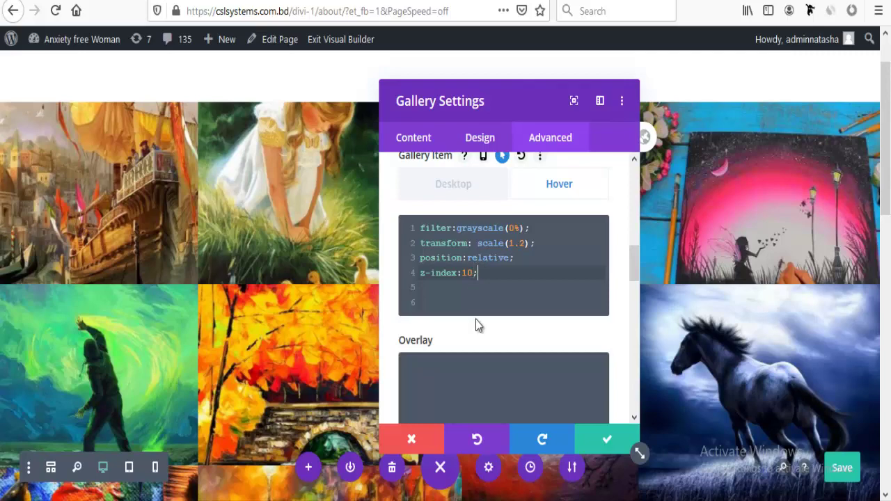
left_click(843, 469)
- Save the page, exit the Visual Builder, reload and test the gallery hover effect
left_click(844, 471)
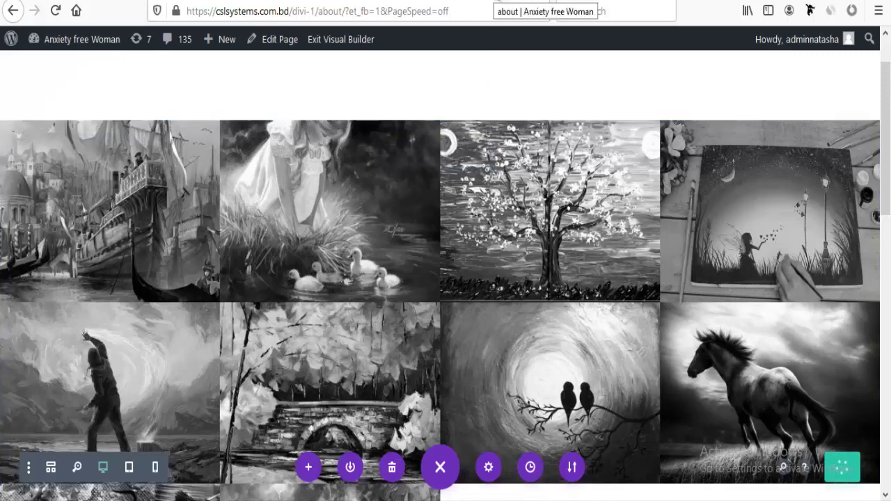
left_click(12, 11)
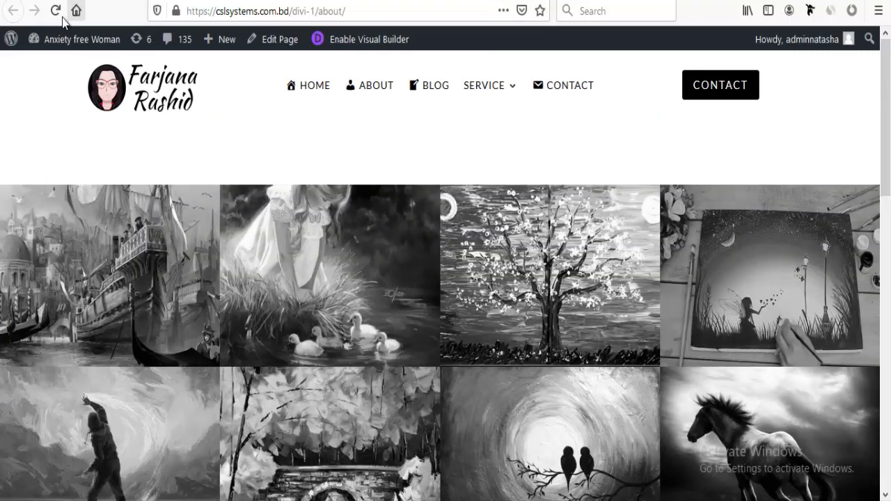
left_click(56, 11)
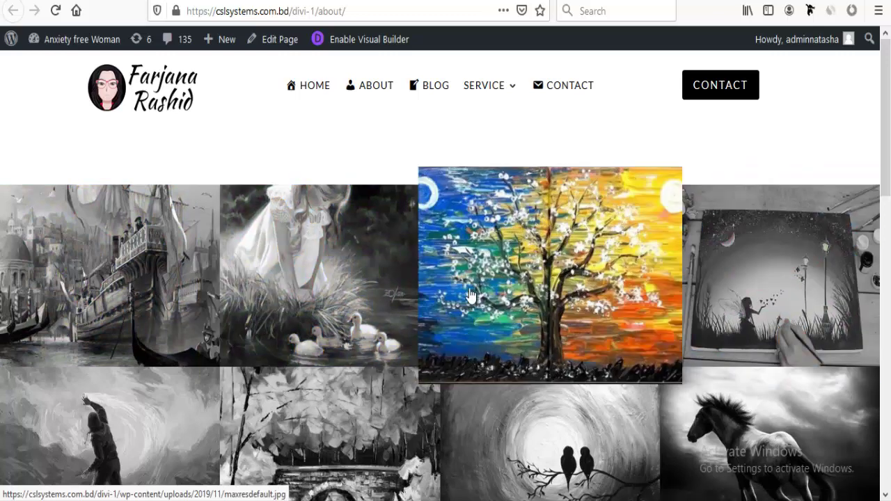
scroll(497, 412, "down", 3)
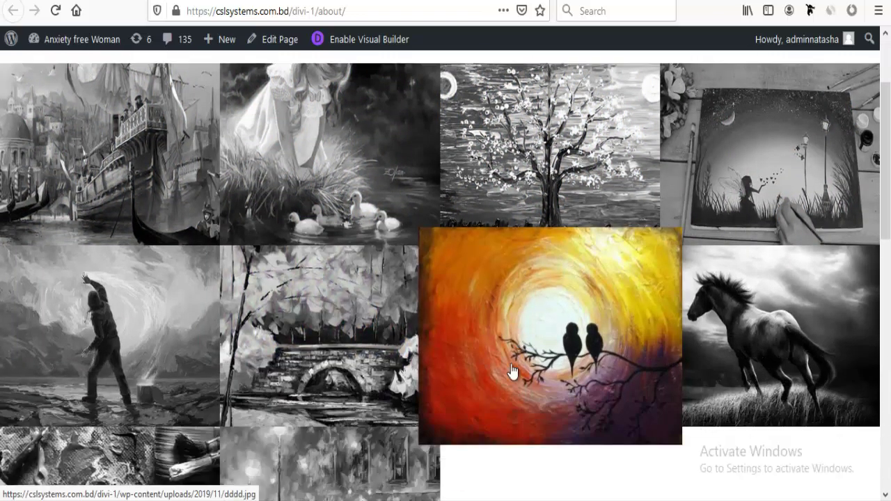
scroll(126, 174, "up", 2)
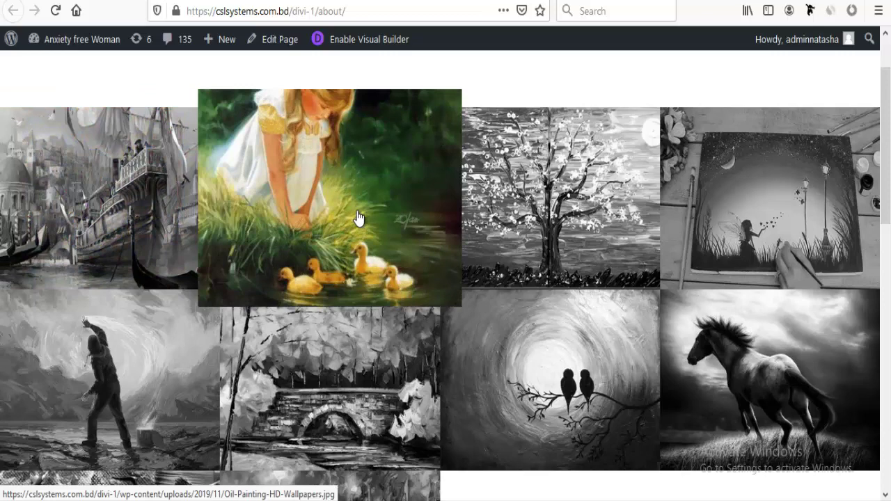
- Inspect the tree painting and select its et_pb_gallery_item div in the markup
right_click(533, 202)
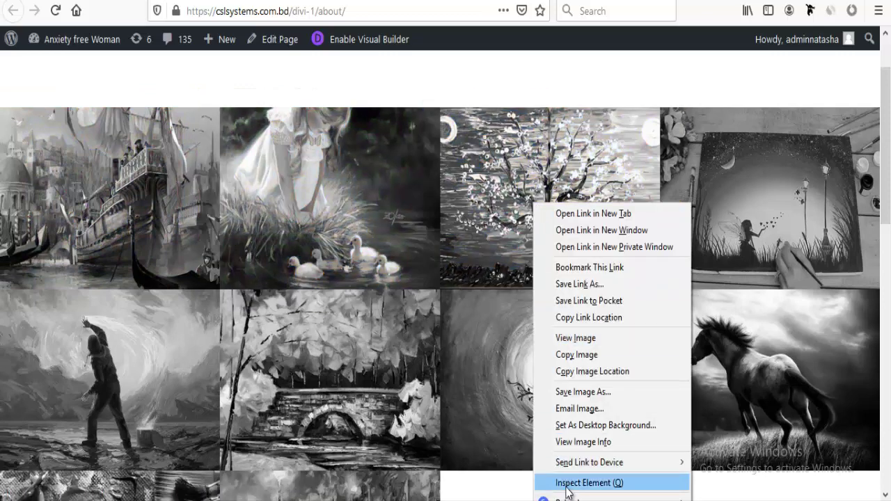
left_click(561, 485)
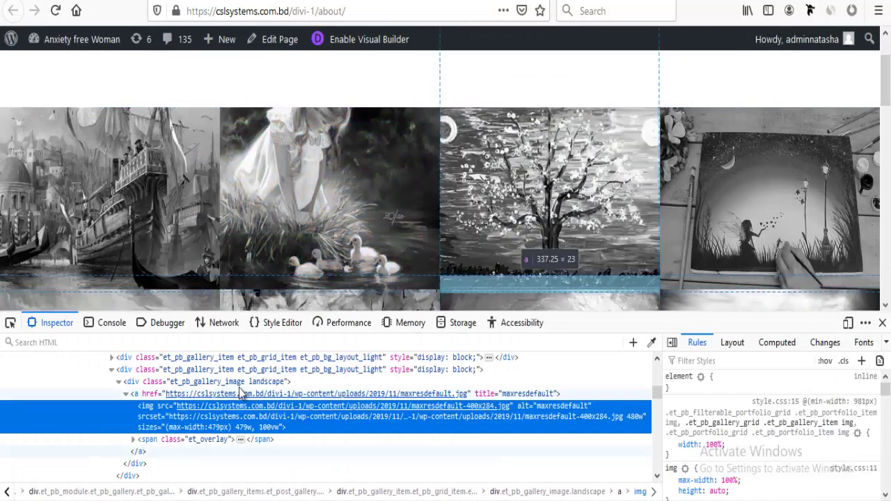
scroll(108, 435, "up", 2)
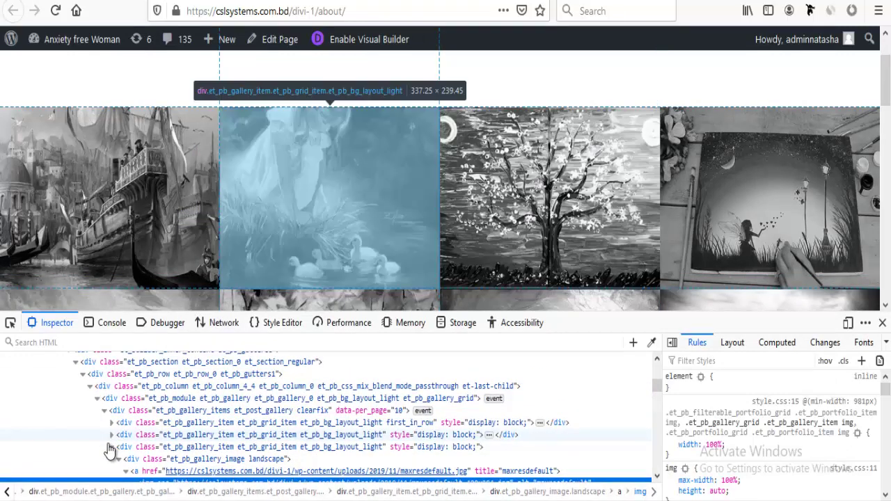
scroll(114, 432, "down", 2)
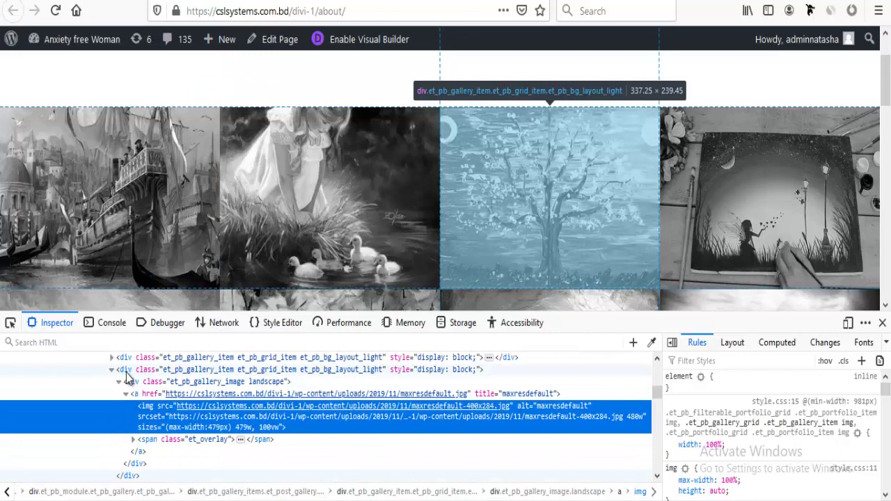
left_click(127, 373)
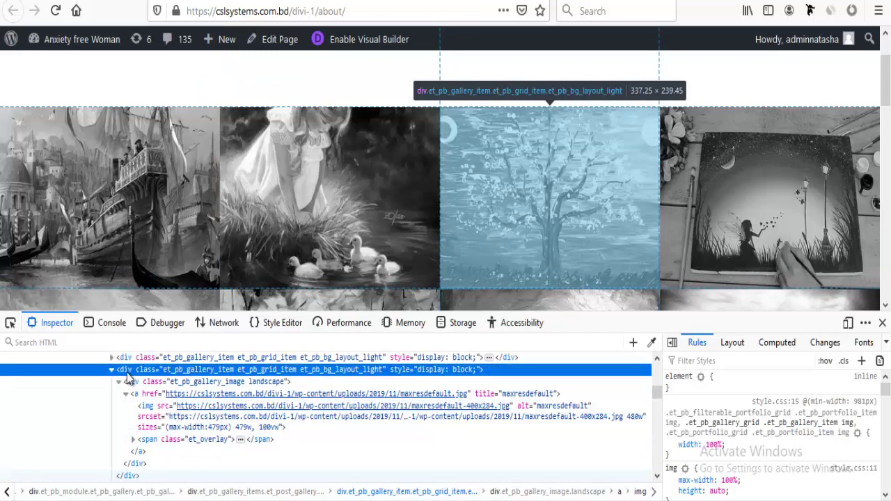
- Add a new style rule and select the et_pb_bg_layout_light class in its selector
right_click(761, 391)
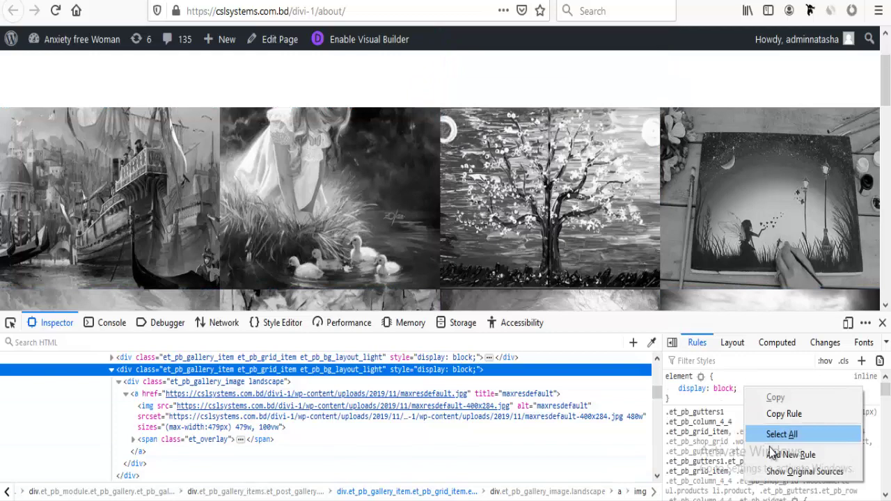
key("Escape")
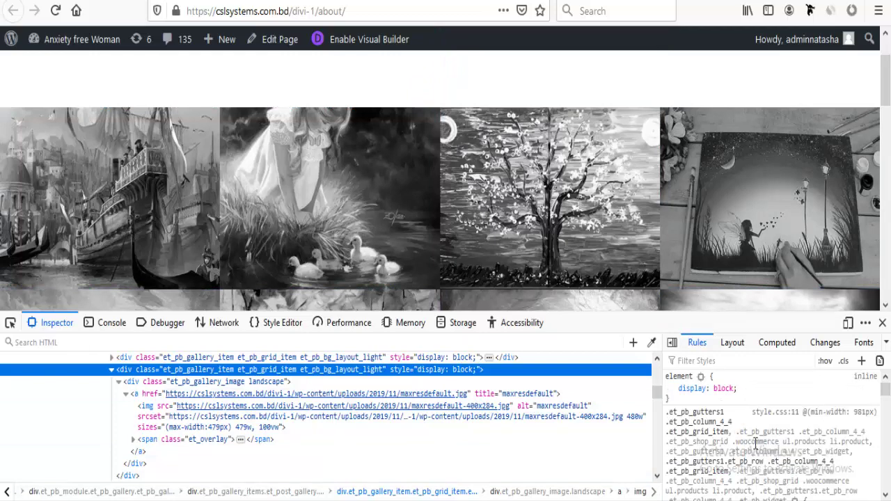
left_click(739, 483)
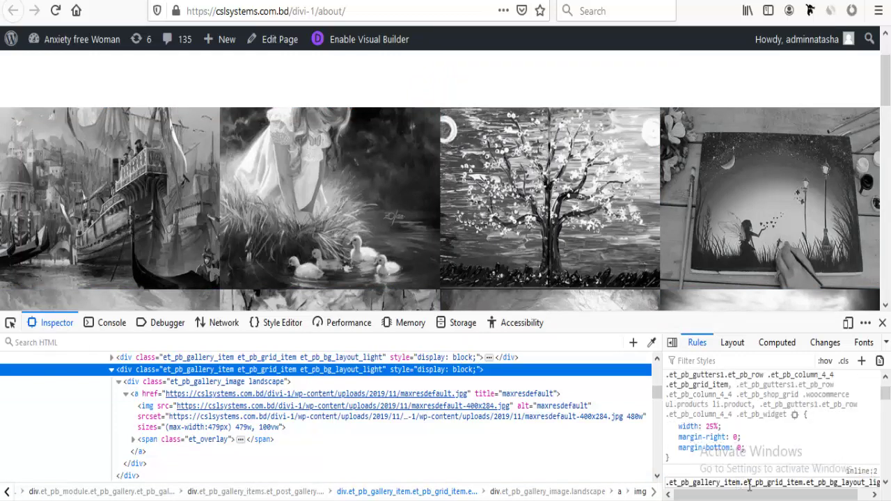
scroll(787, 453, "down", 2)
left_click_drag(746, 412, 811, 412)
left_click(809, 411)
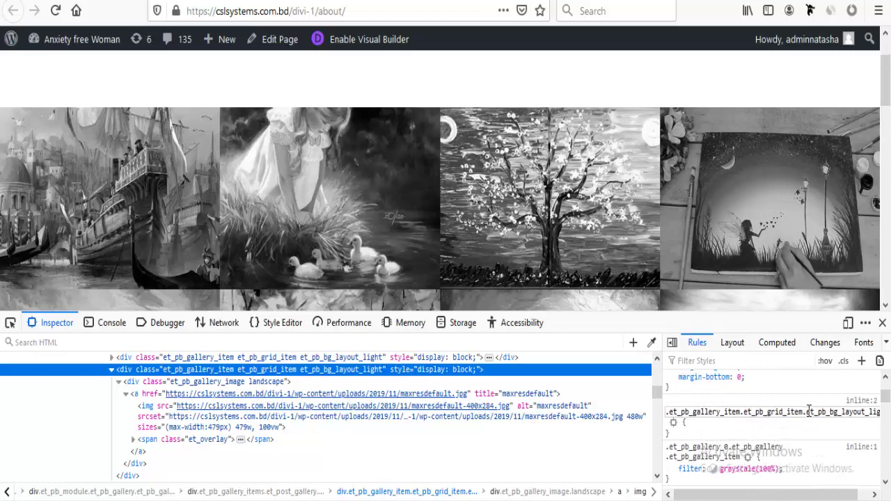
double_click(809, 411)
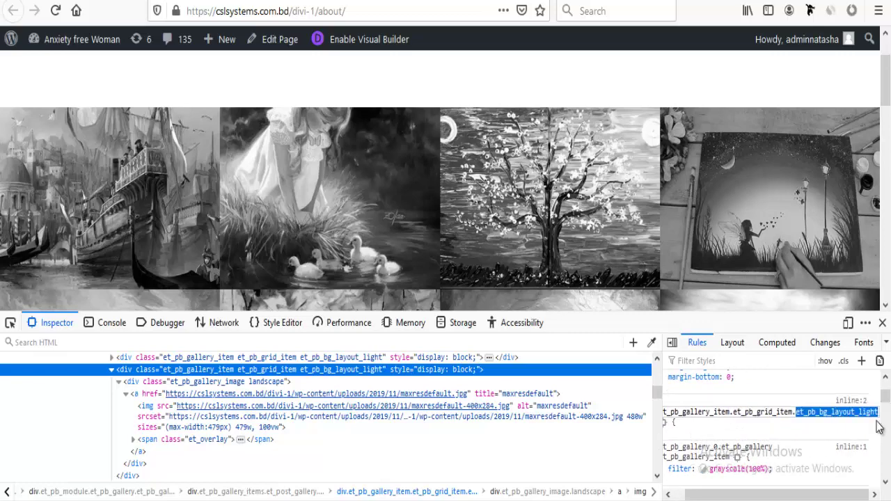
- Trim the selector to .et_pb_gallery_item.et_pb_grid_item and add width: 20% !important and clear: right
key("BackSpace")
key("Return")
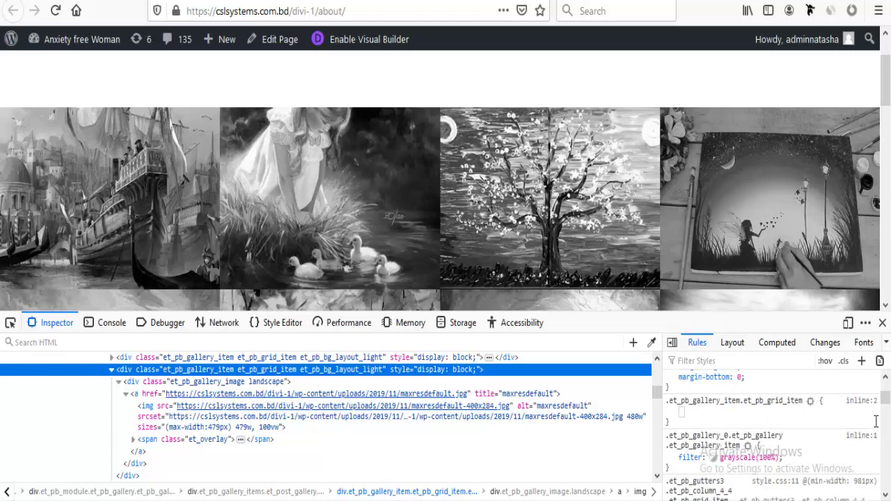
type("width")
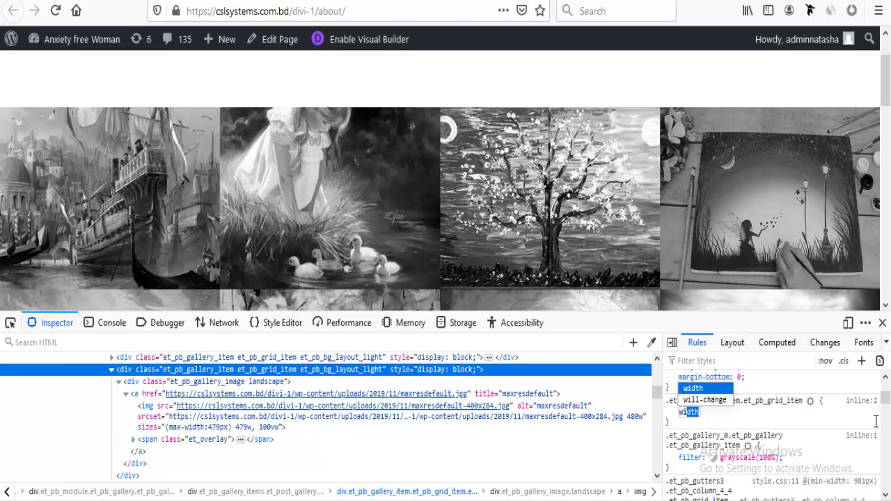
key("Tab")
type("2")
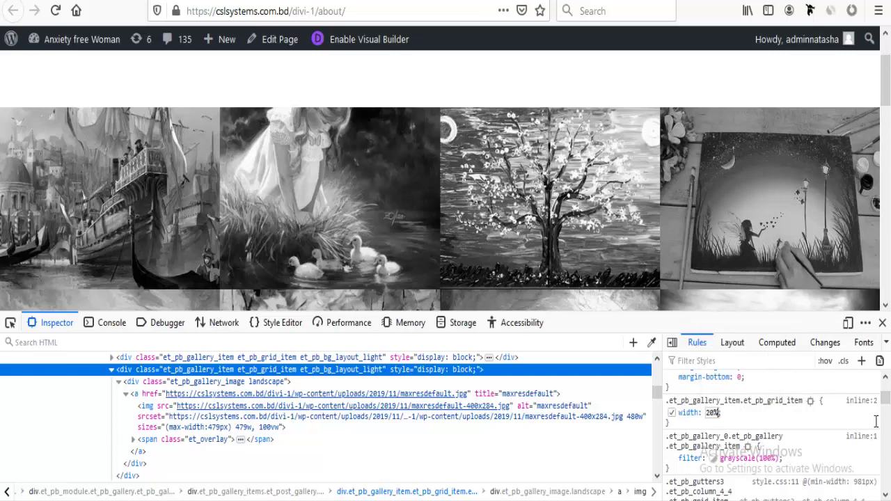
type("0% ")
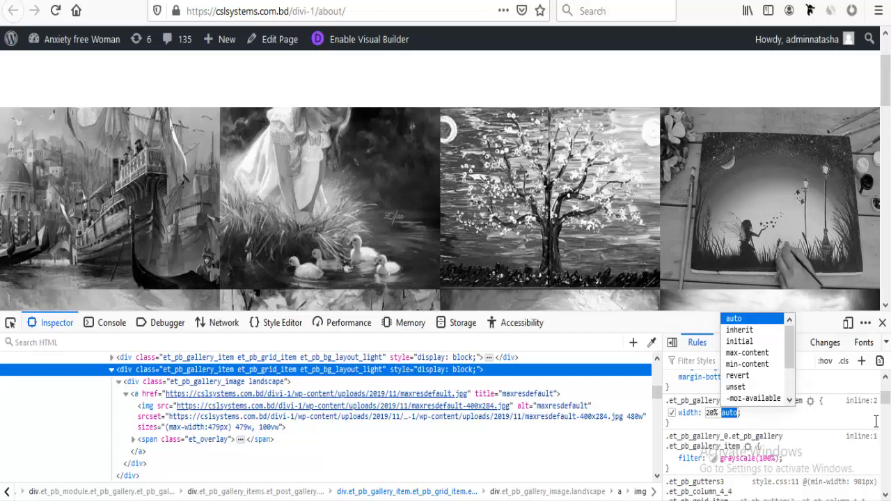
type("!importan")
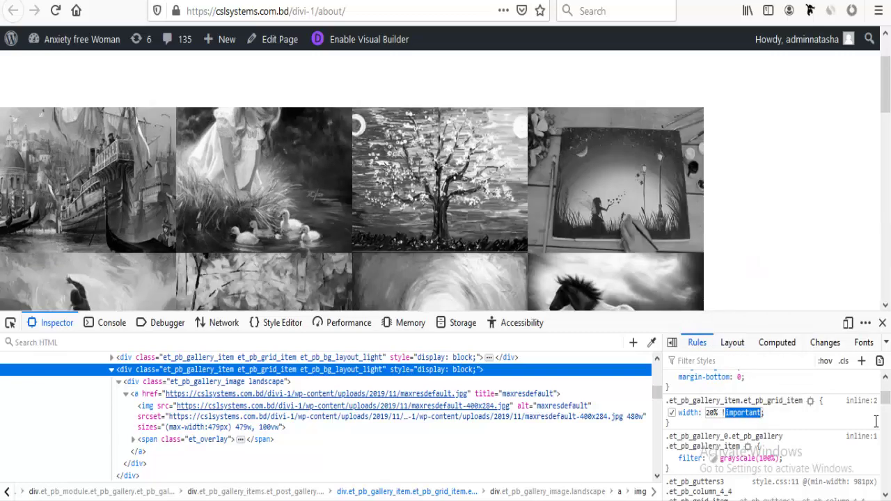
key("Return")
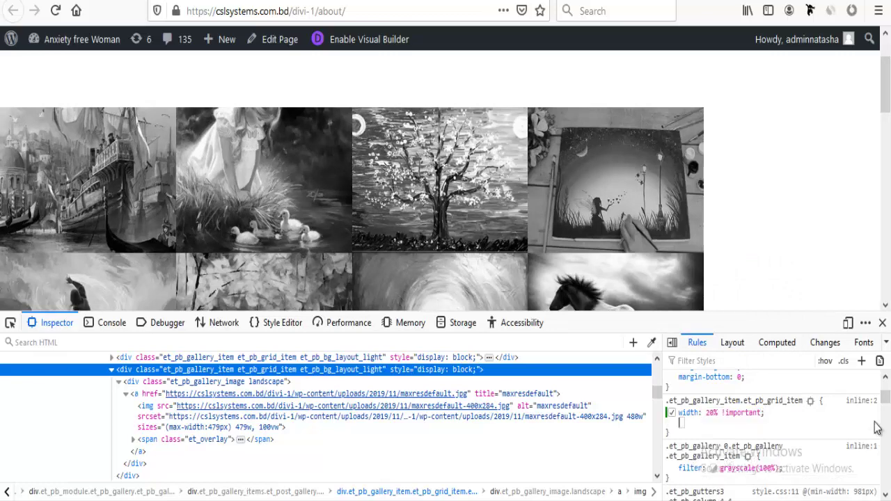
type("clear")
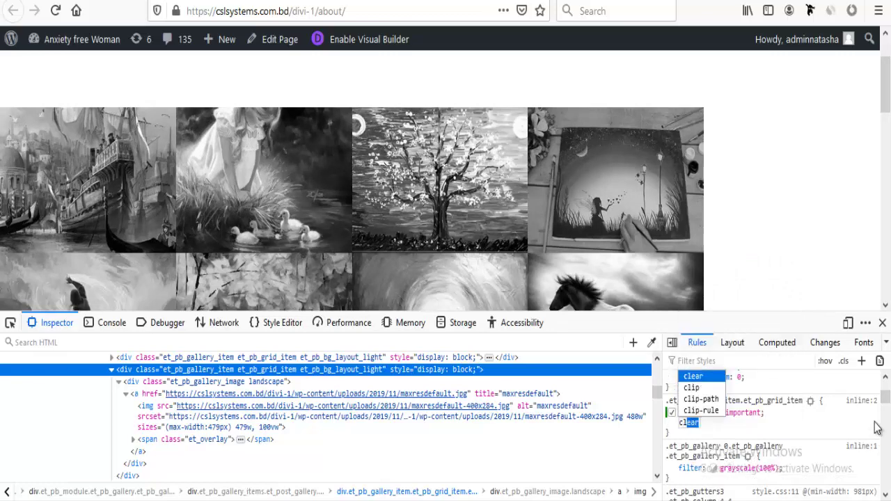
key("Return")
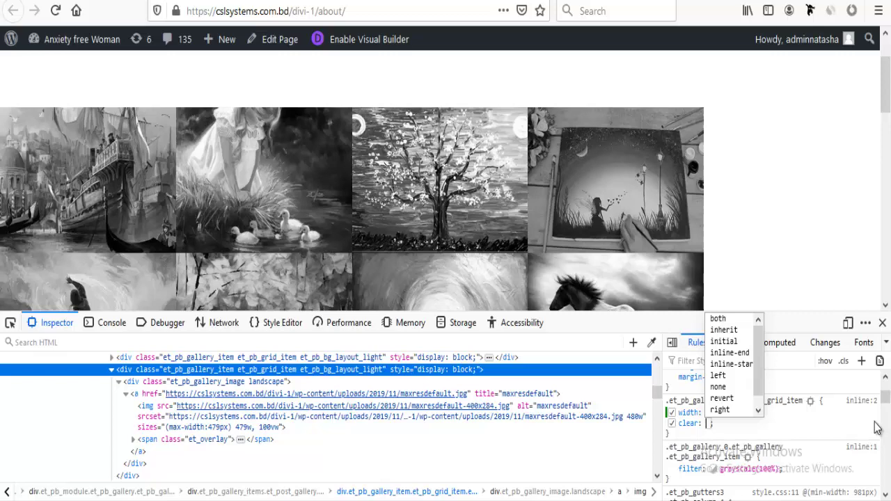
type("r")
key("Down")
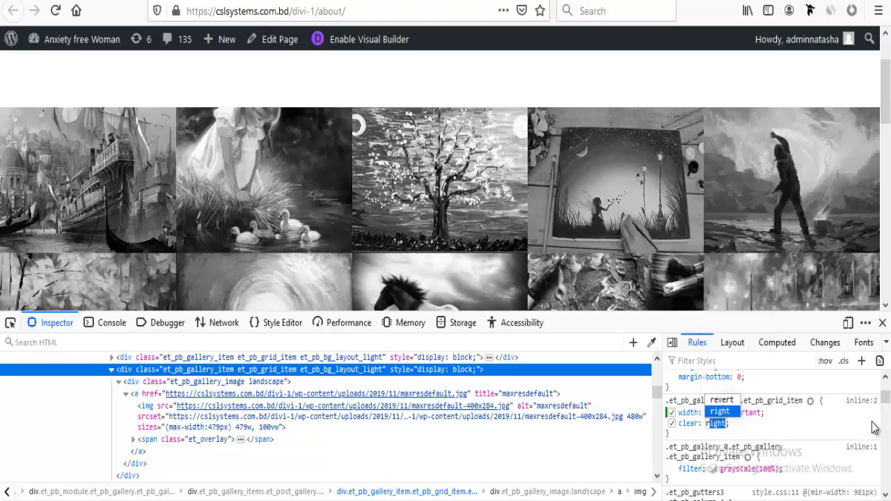
- Keep right as the clear value and copy the whole gallery item rule
scroll(397, 188, "down", 5)
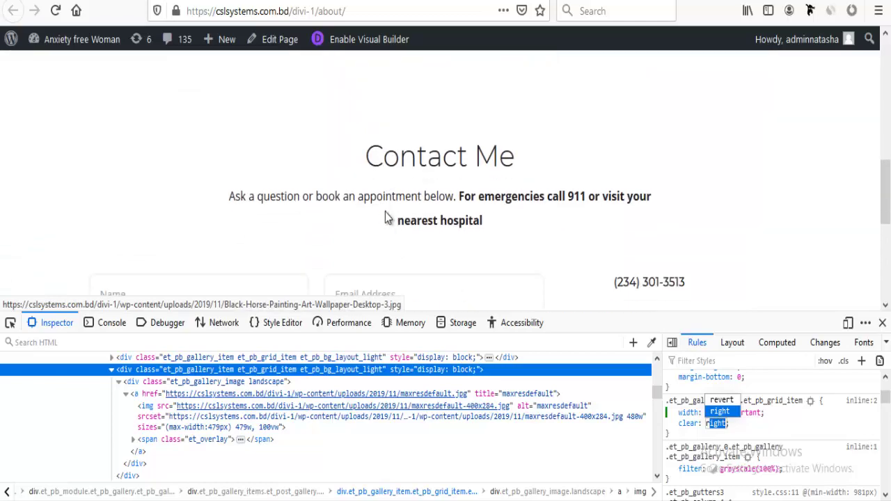
scroll(385, 212, "up", 5)
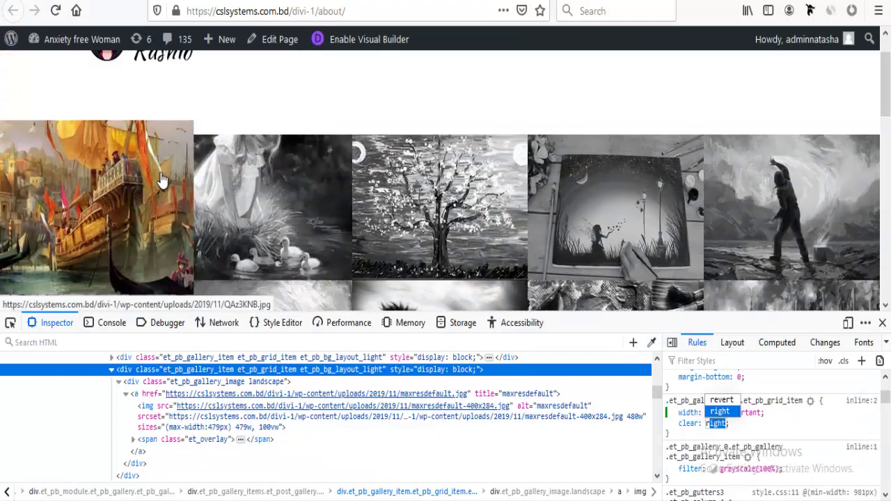
scroll(160, 180, "up", 1)
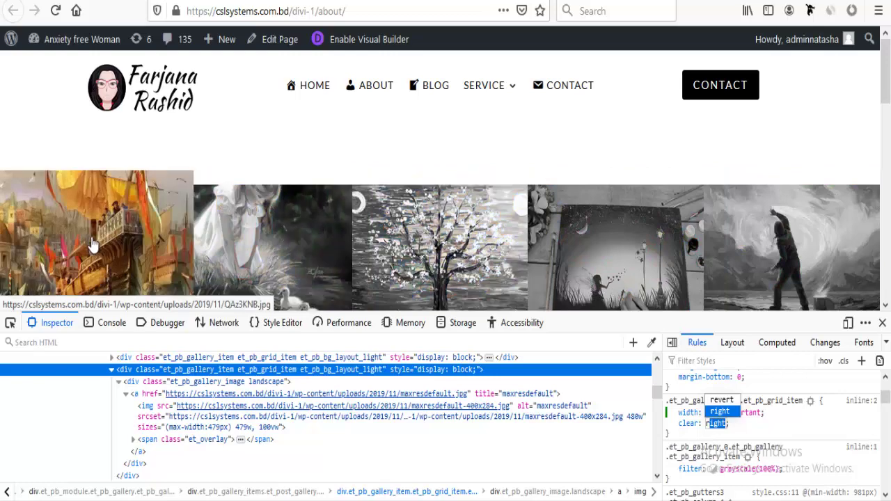
scroll(661, 292, "down", 1)
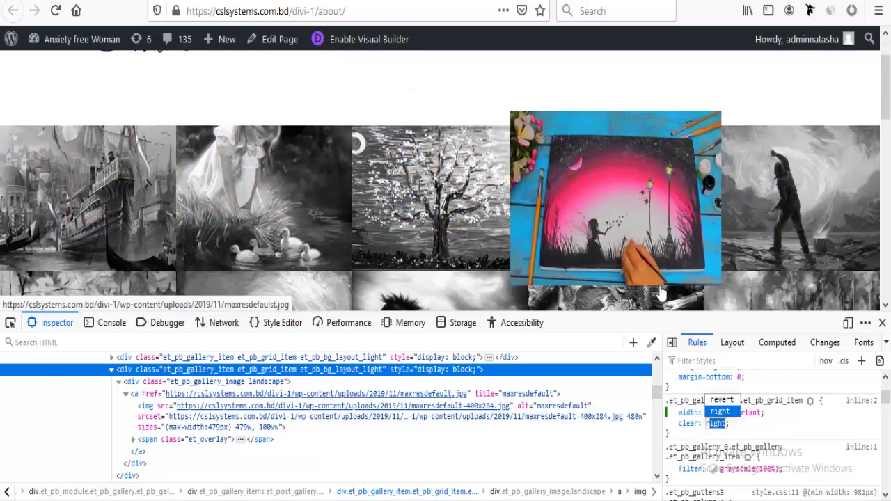
scroll(661, 292, "down", 2)
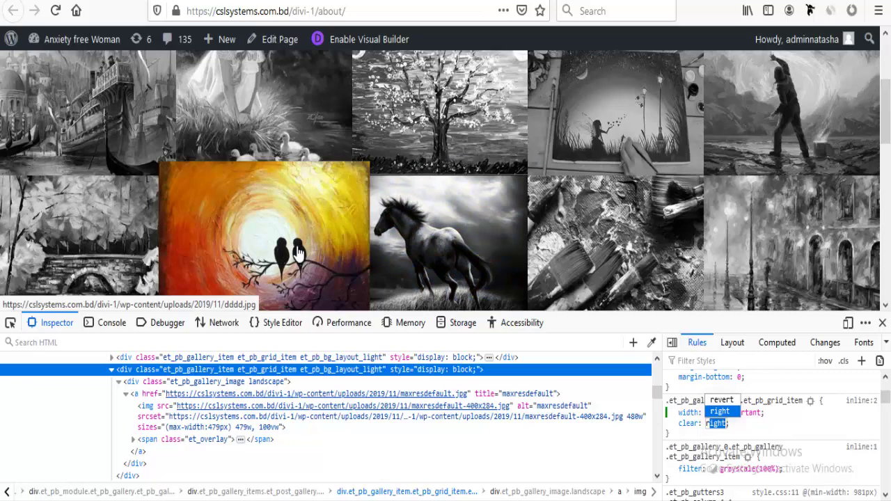
key("Right")
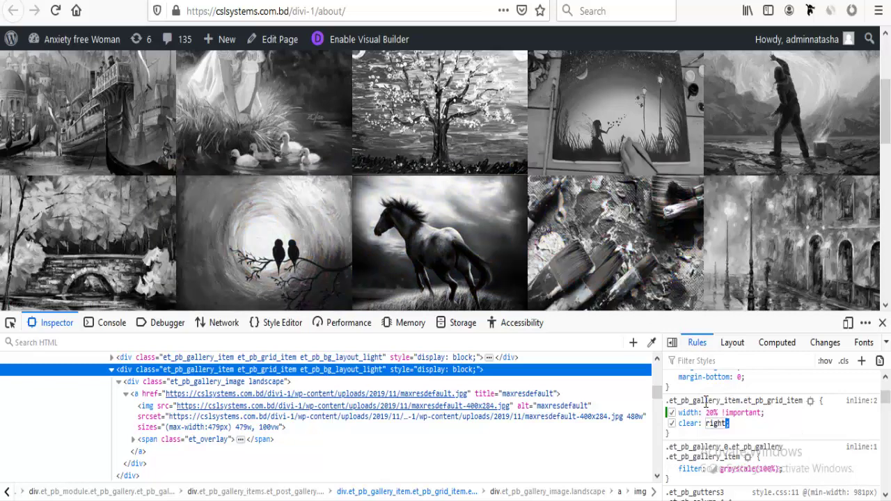
right_click(708, 412)
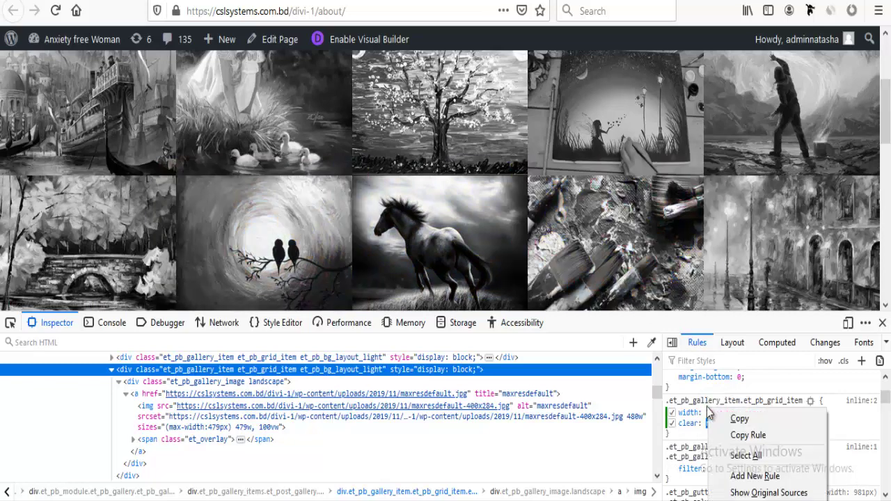
left_click(744, 436)
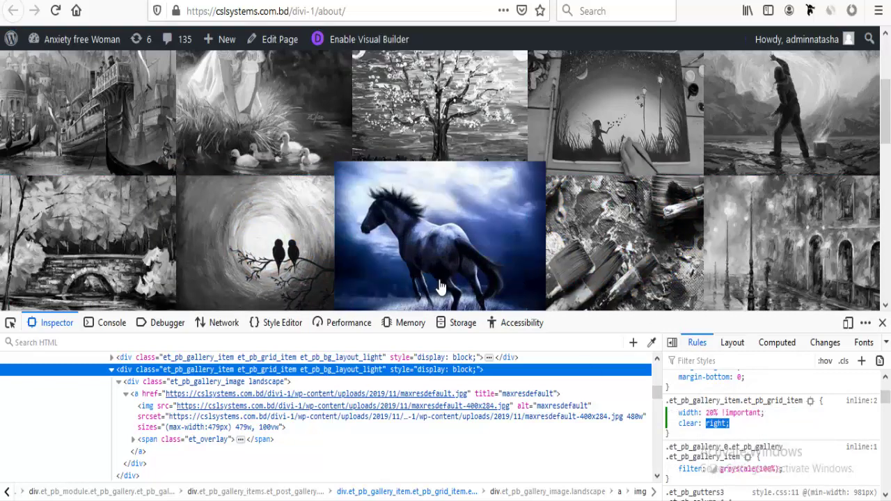
- Close the developer tools and go from the WordPress dashboard to Divi Theme Options
left_click(883, 324)
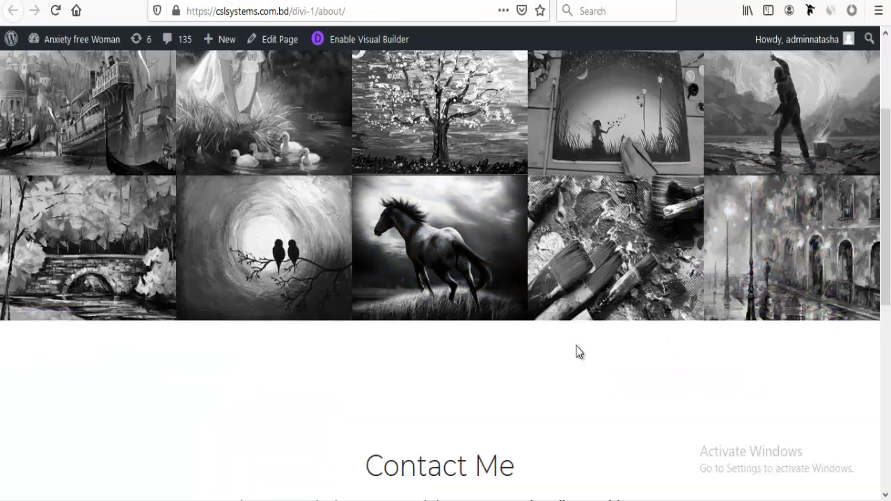
left_click(369, 39)
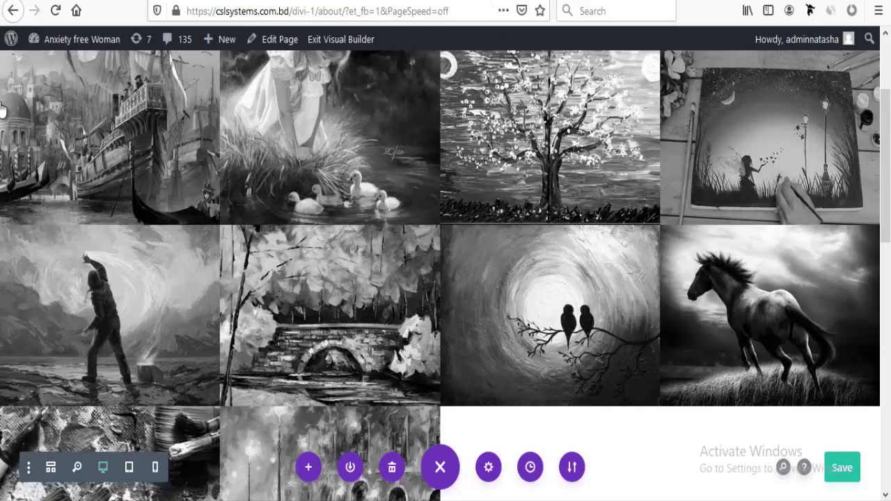
mouse_move(62, 39)
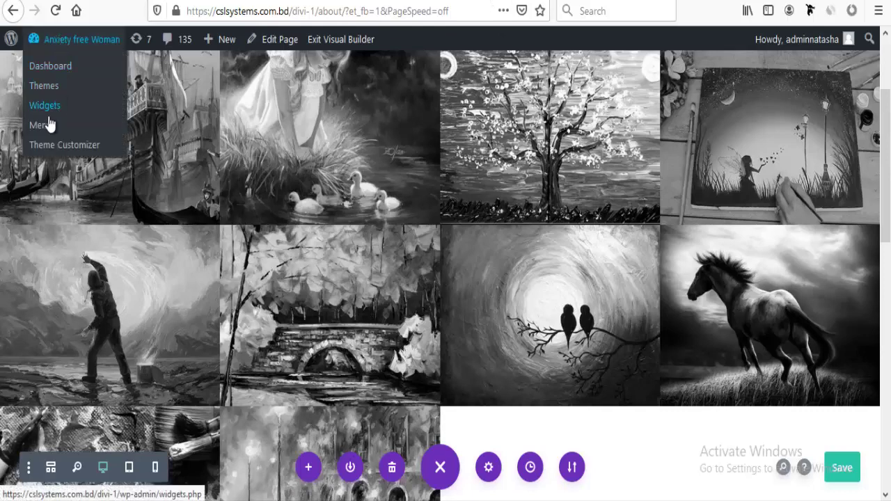
left_click(49, 66)
mouse_move(37, 454)
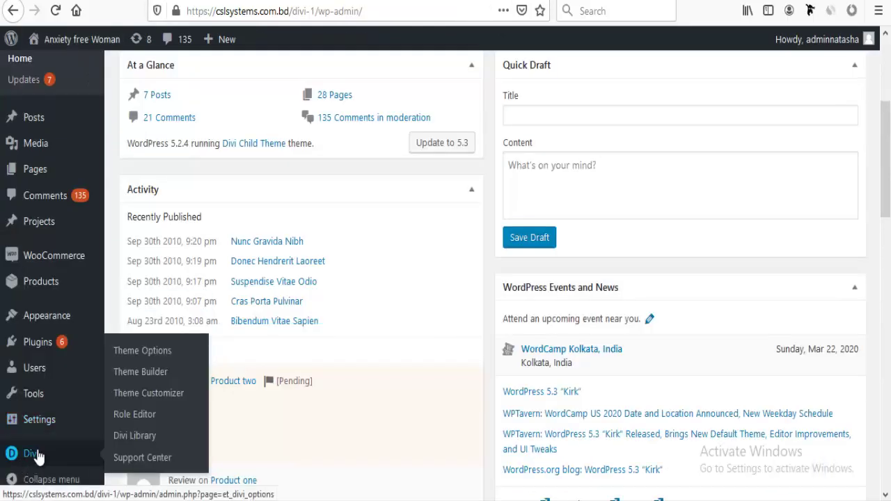
left_click(149, 357)
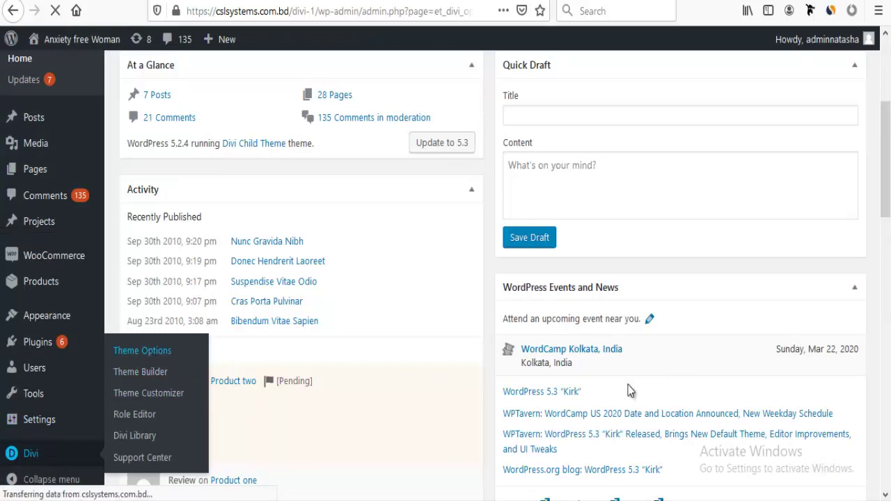
- Paste the copied gallery item rule at the end of Custom CSS and save the changes
scroll(630, 388, "down", 10)
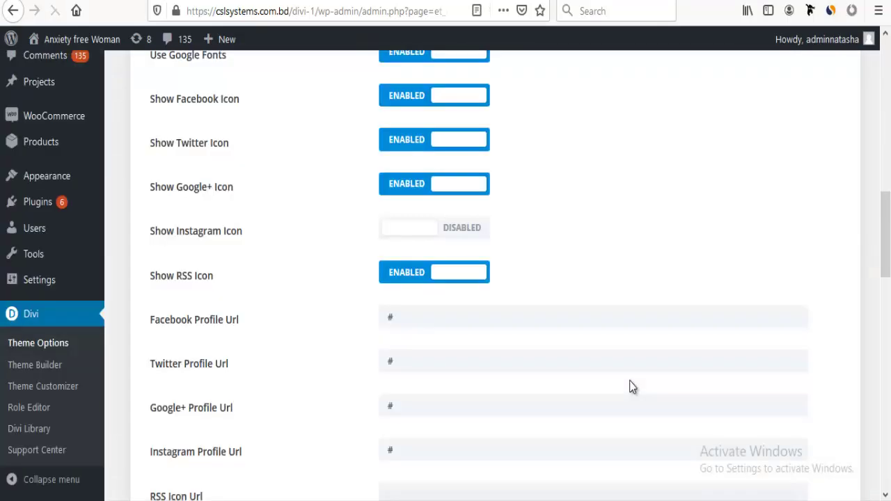
scroll(630, 388, "down", 15)
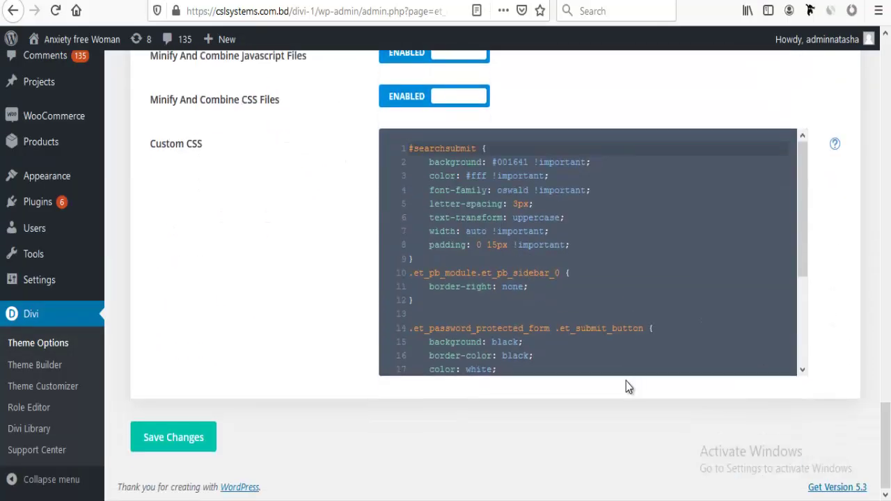
scroll(790, 254, "down", 5)
left_click(451, 357)
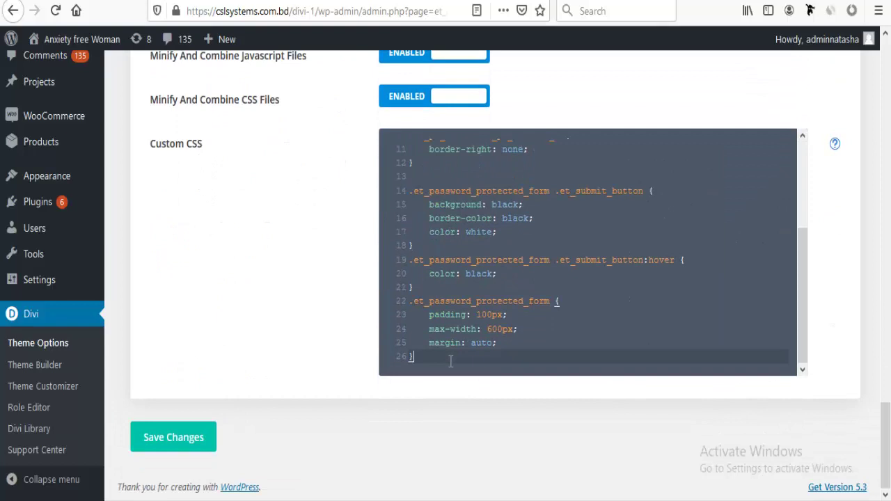
key("Return")
key("ctrl+v")
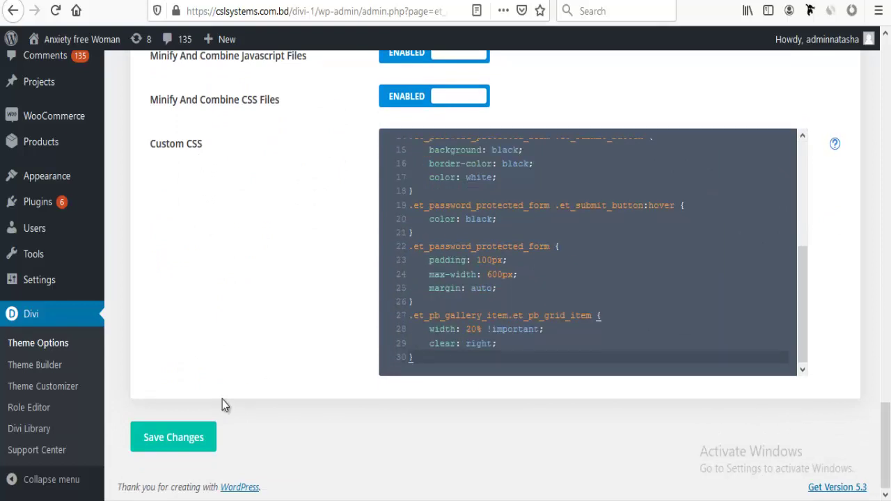
left_click(200, 437)
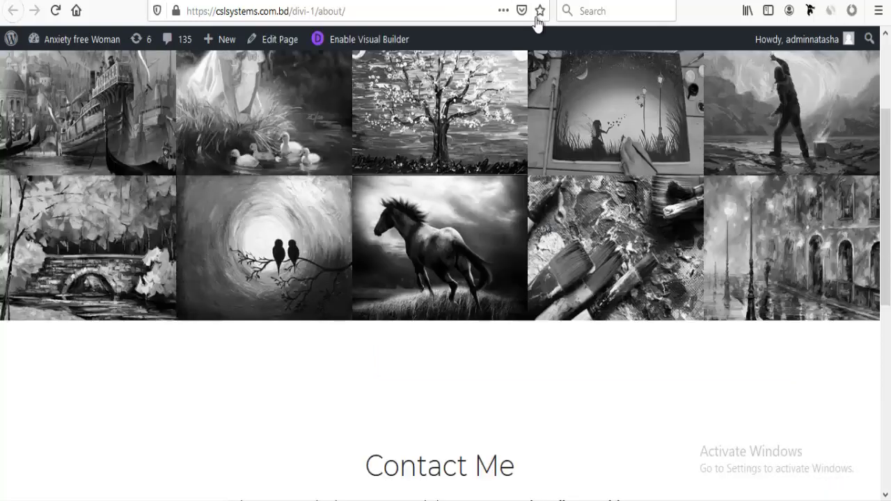
- Reload the page, duplicate the gallery module, and bring the Gallery style 2 copy into view
left_click(56, 13)
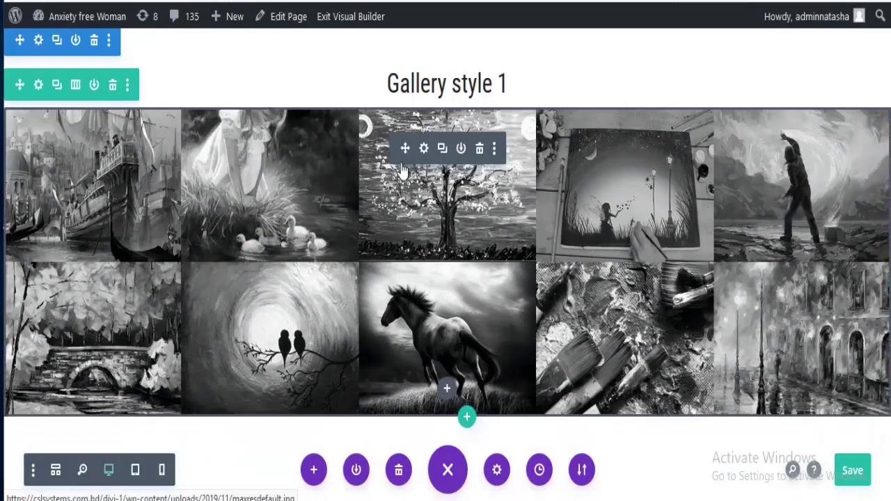
left_click(442, 151)
scroll(425, 228, "down", 4)
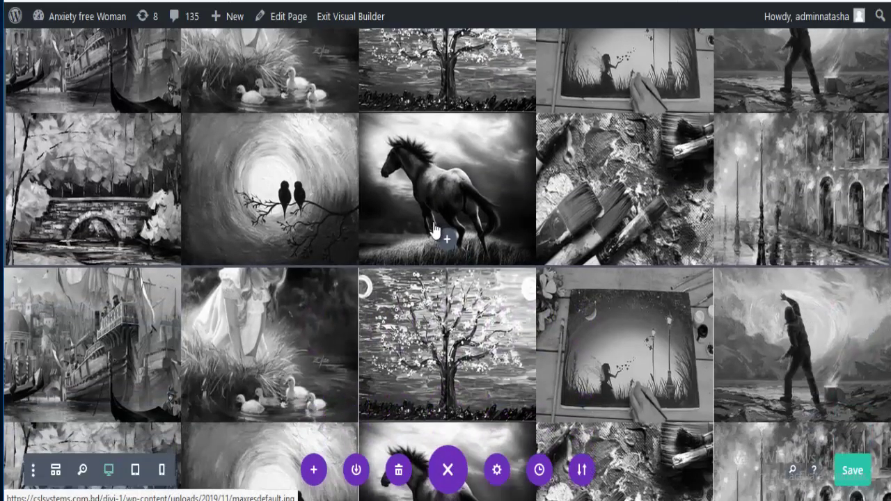
mouse_move(409, 229)
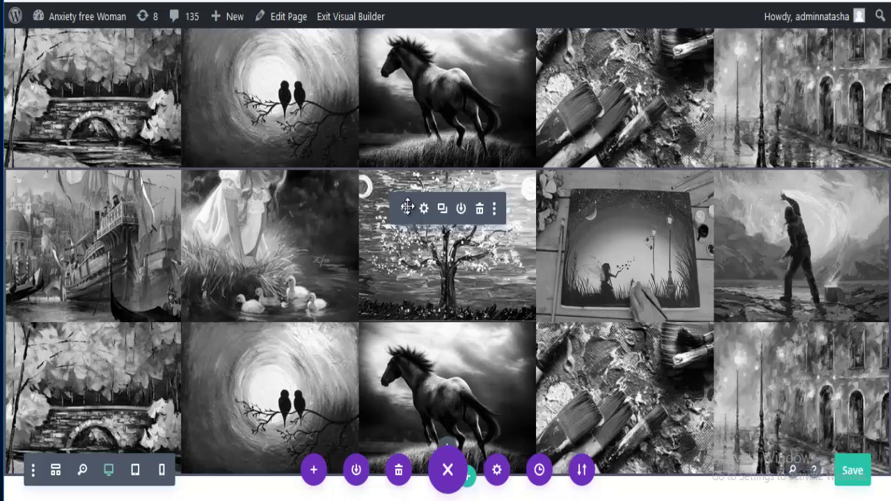
scroll(407, 258, "down", 3)
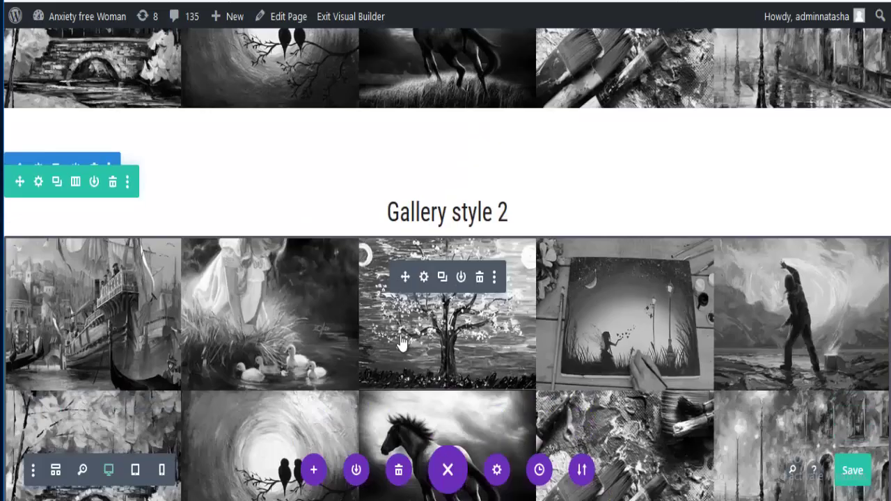
scroll(395, 252, "up", 3)
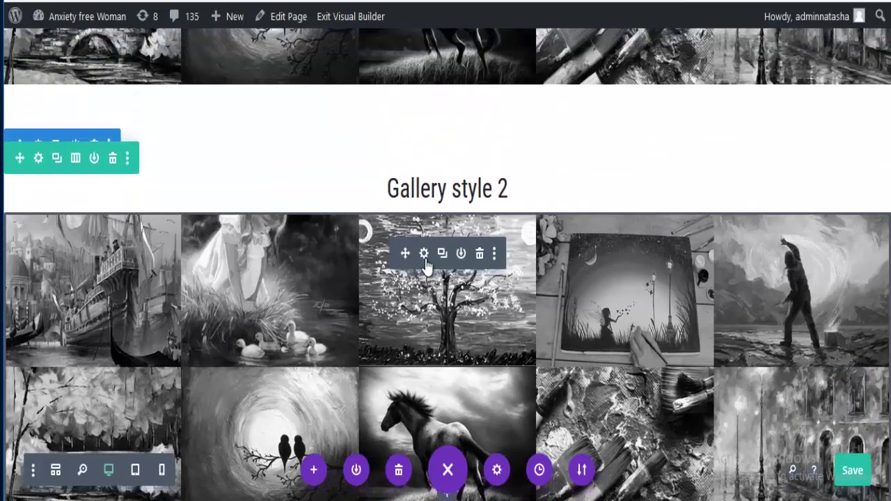
- Enter gallery_style_2 as the second gallery's CSS ID under Advanced > CSS ID & Classes and apply
left_click(424, 254)
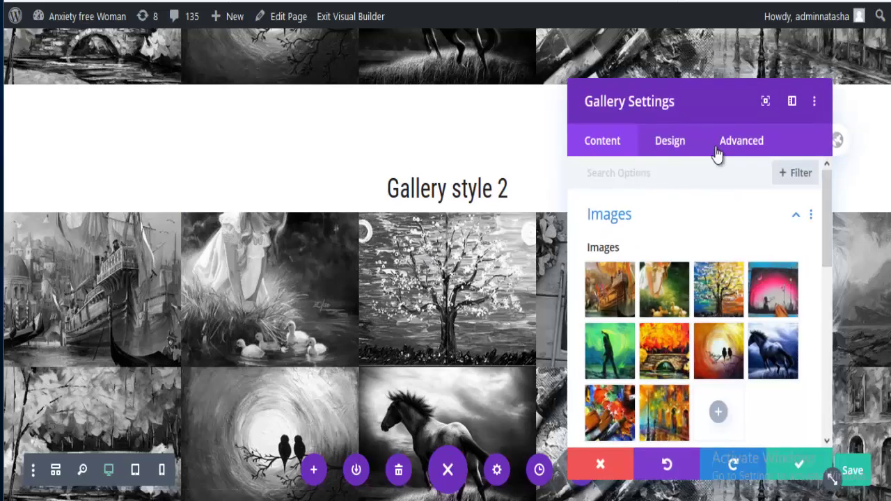
left_click(717, 148)
left_click(665, 216)
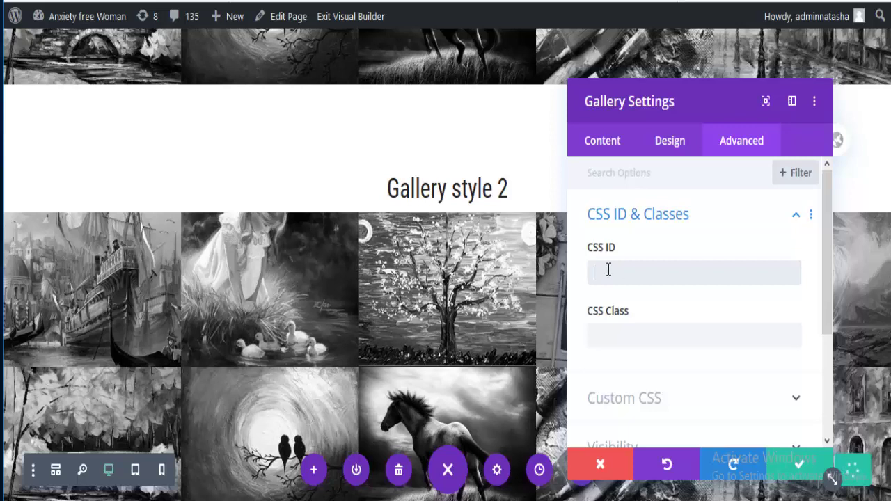
type("gallery_style_")
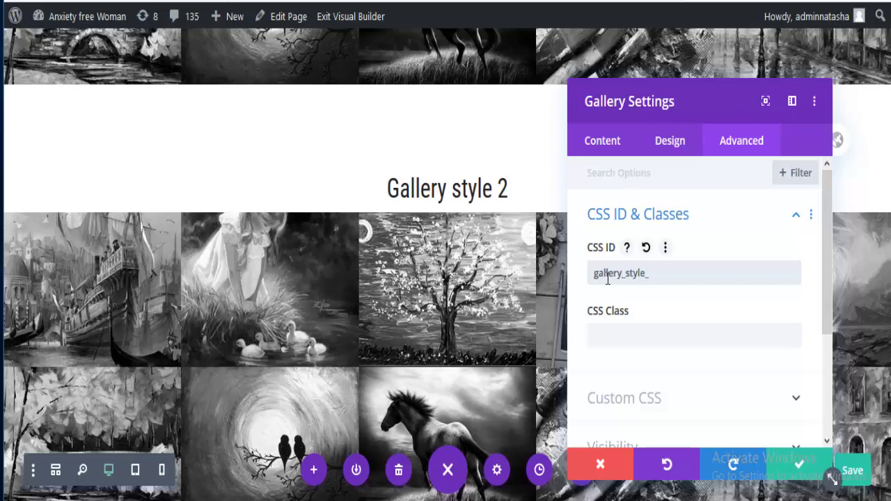
type("2")
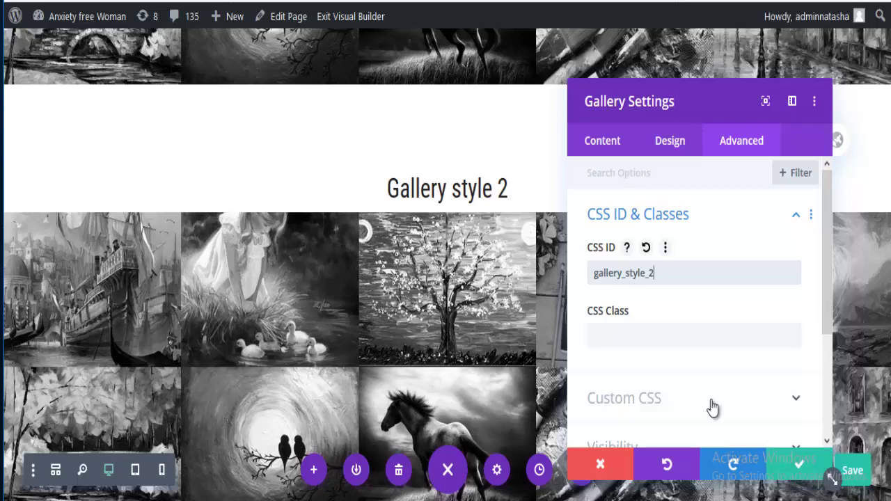
left_click(787, 470)
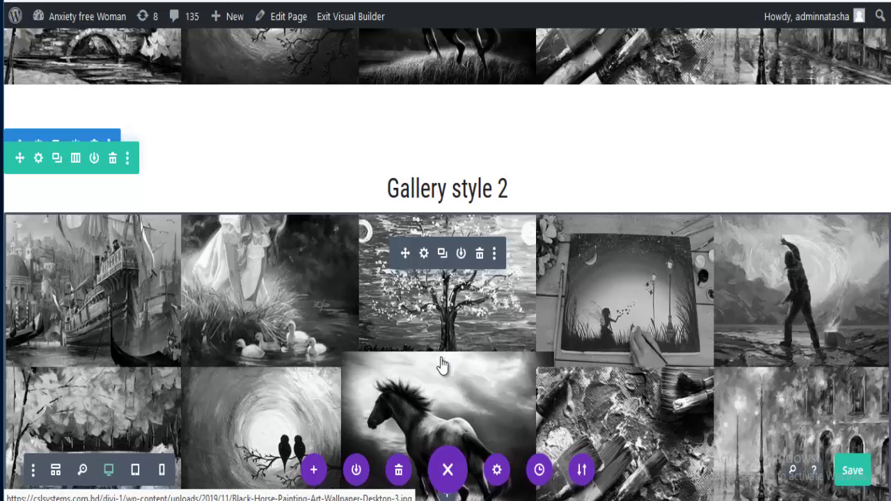
- Open the second gallery's Gallery Item Hover field under Advanced > Custom CSS
left_click(424, 255)
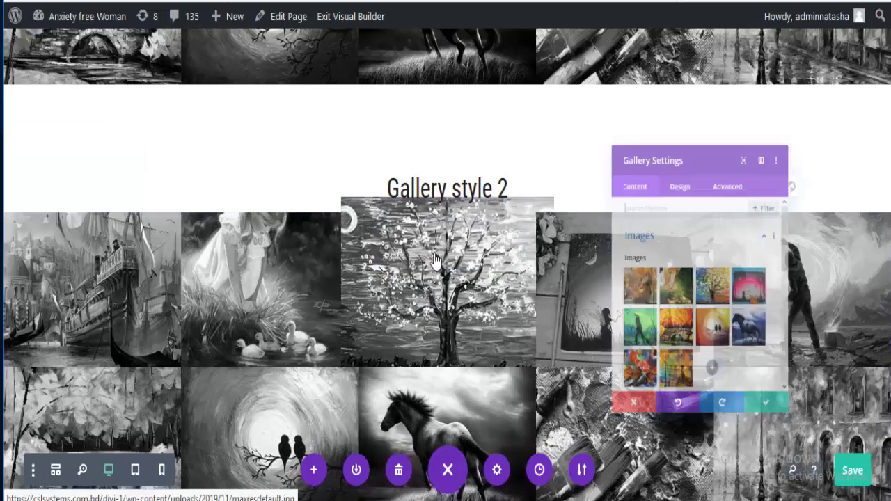
left_click(735, 148)
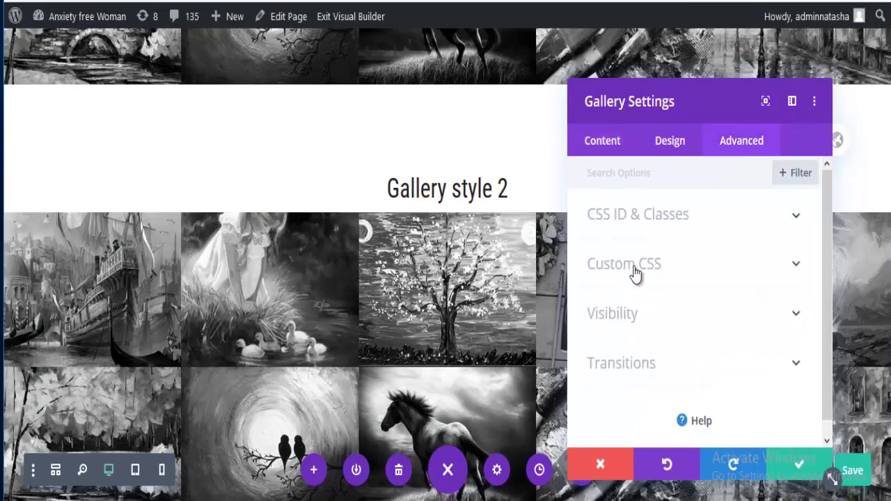
left_click(635, 273)
scroll(631, 307, "down", 4)
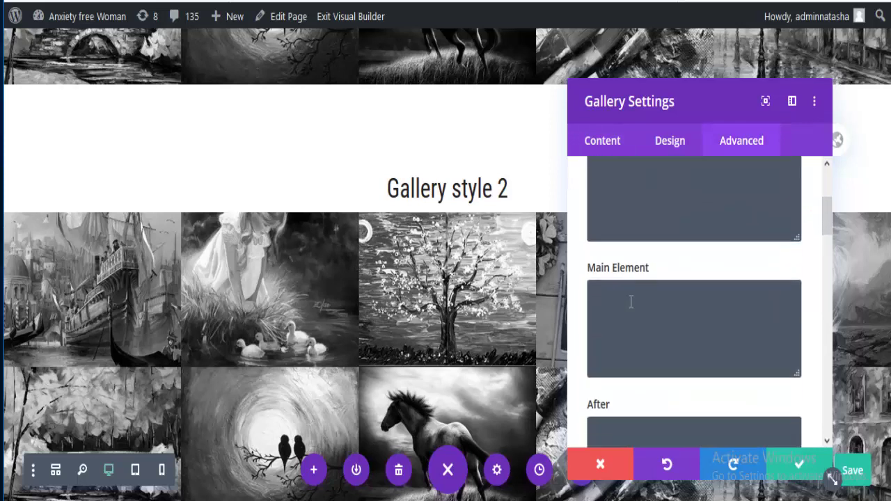
scroll(631, 306, "down", 4)
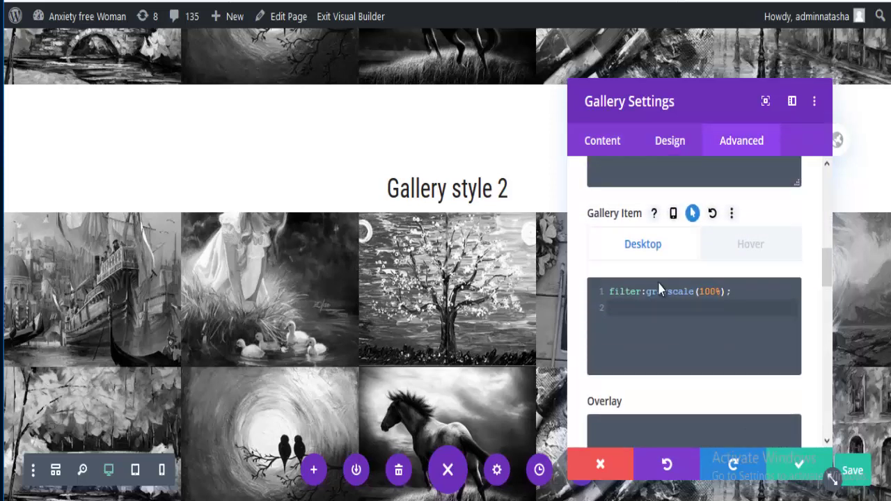
scroll(660, 289, "up", 1)
left_click(750, 291)
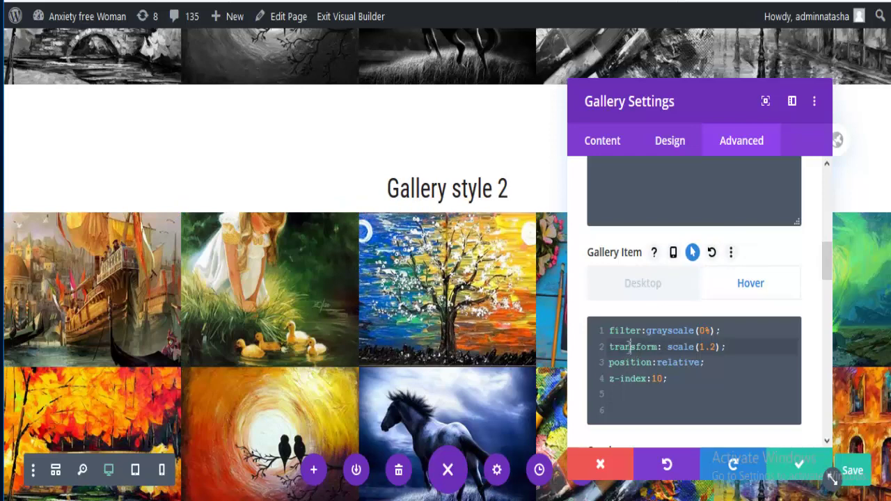
- Replace the transform: scale(1.2) hover line with overflow:hidden;, apply, and exit the Visual Builder
double_click(629, 346)
left_click(649, 332)
left_click(683, 352)
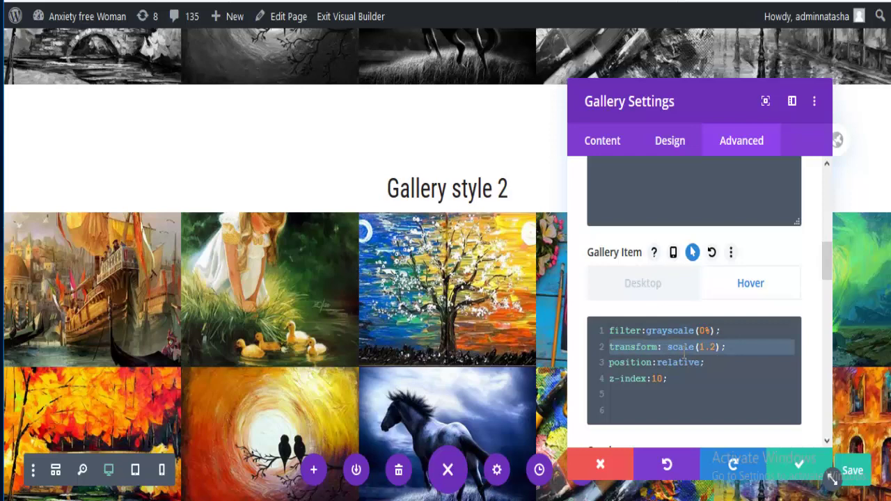
key("BackSpace")
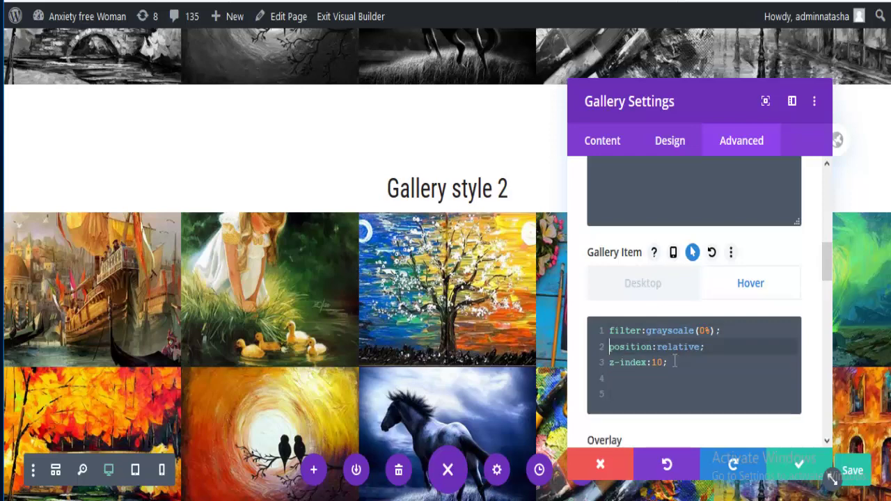
left_click(674, 362)
key("Return")
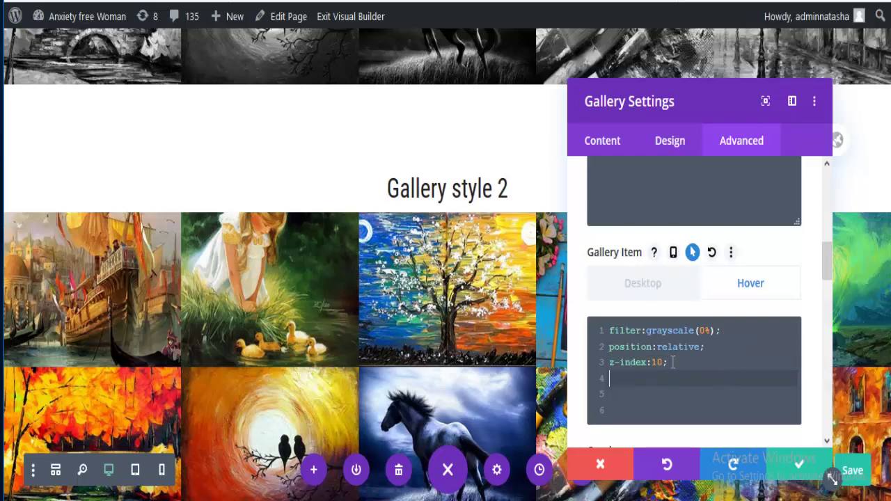
type("overflow")
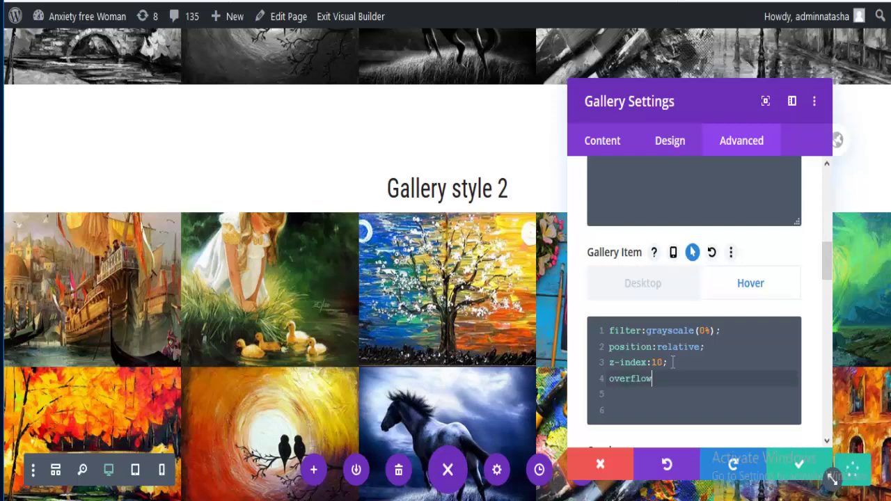
type(":hidden;")
left_click(848, 462)
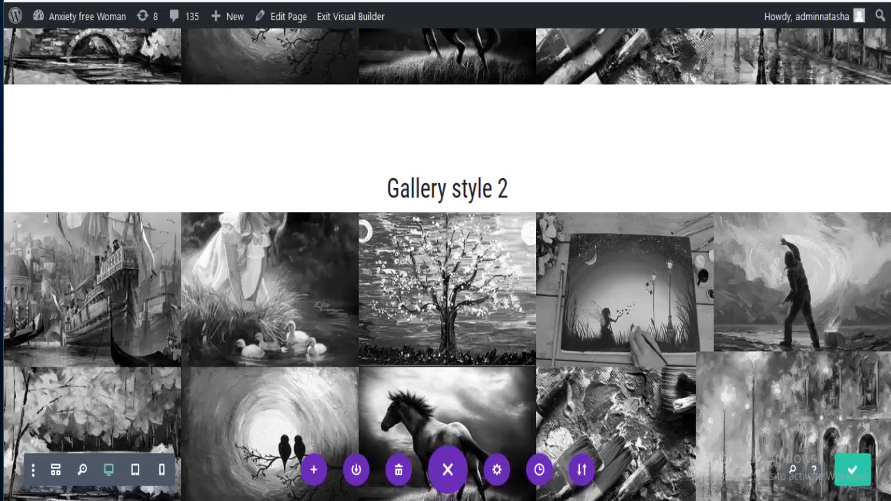
left_click(350, 16)
- Inspect a gallery image and add a new .et_pb_gallery_item img rule in the Rules panel
scroll(103, 113, "down", 3)
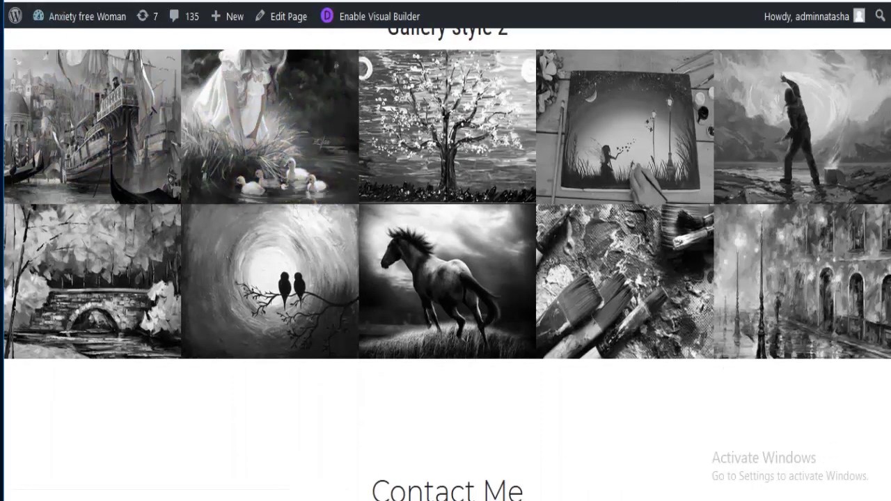
right_click(225, 112)
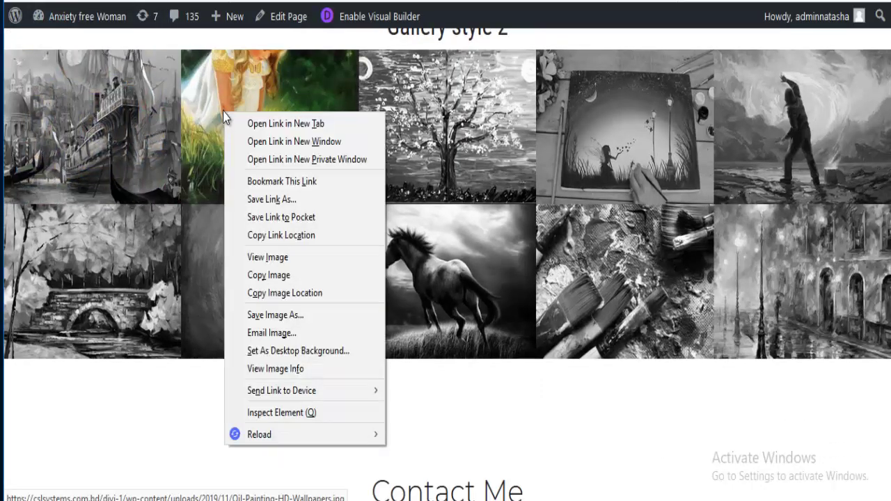
left_click(313, 414)
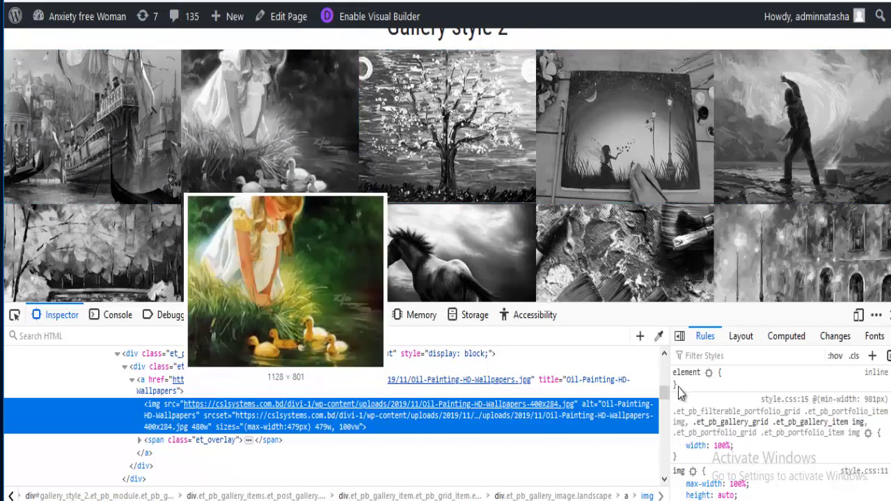
double_click(227, 353)
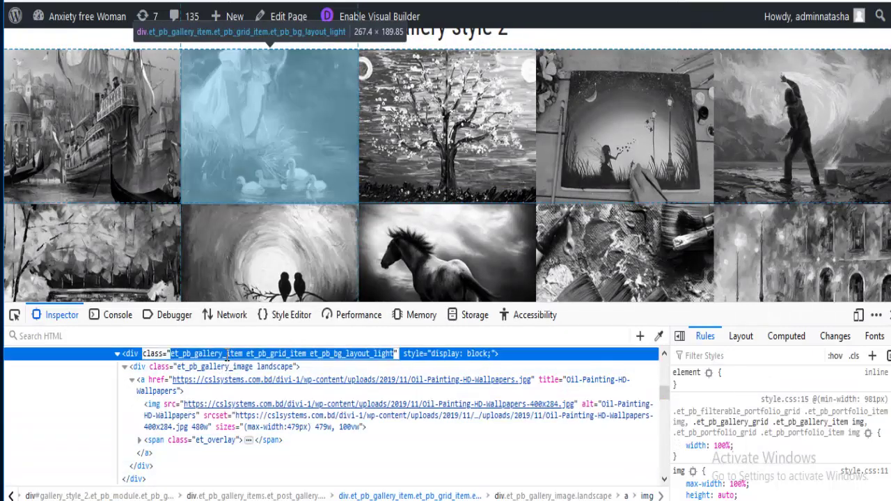
left_click(227, 354)
left_click_drag(171, 354, 250, 360)
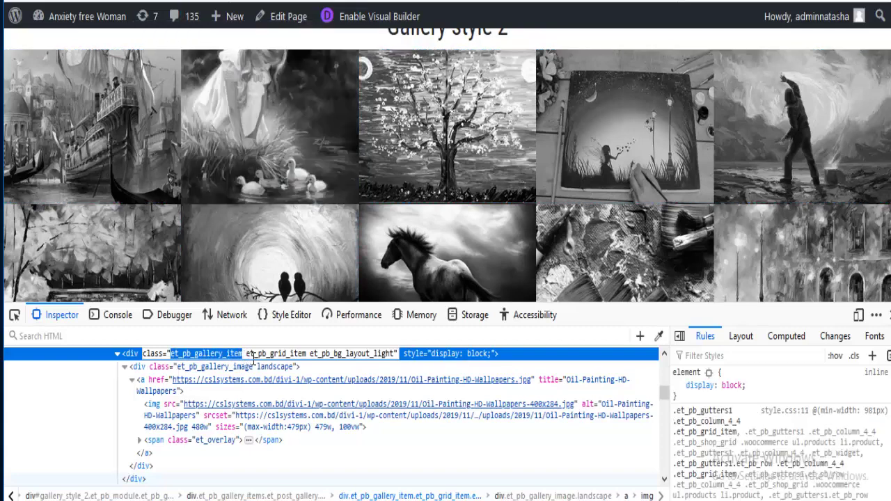
right_click(764, 381)
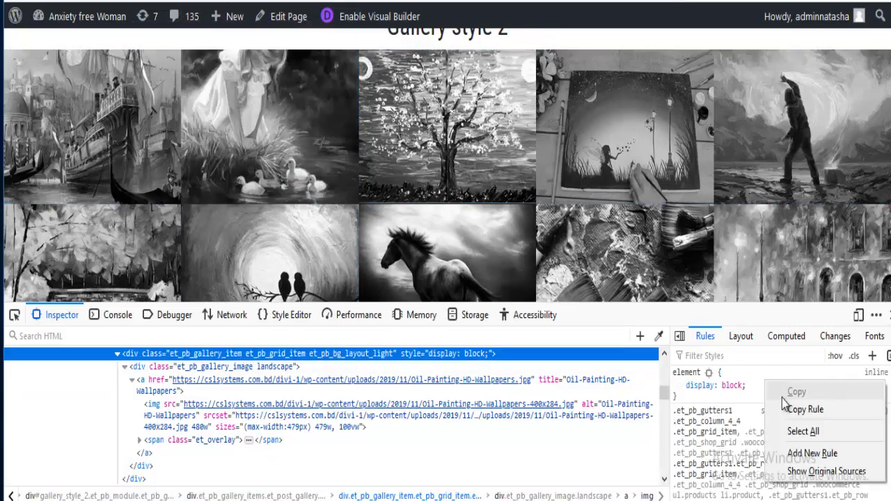
key("Escape")
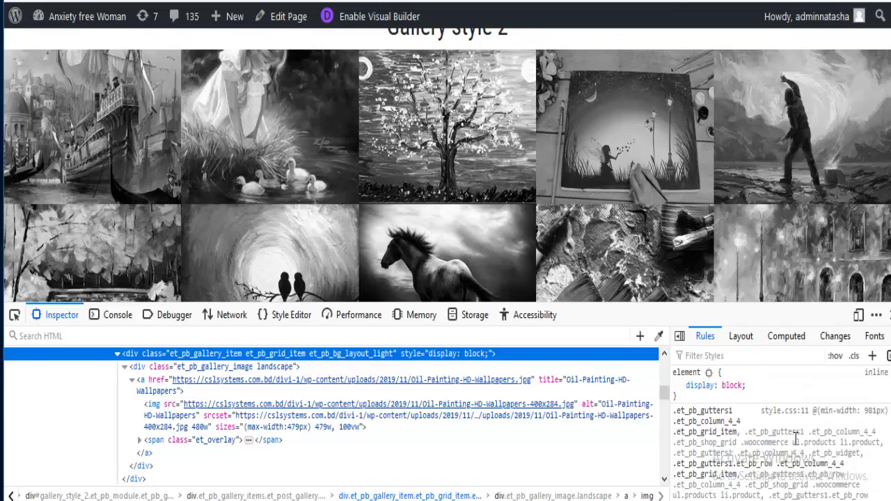
left_click(238, 411)
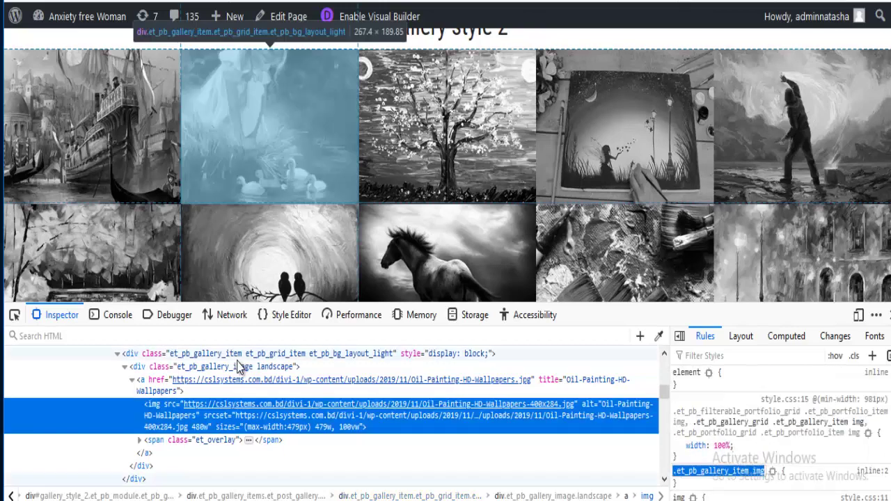
left_click(724, 469)
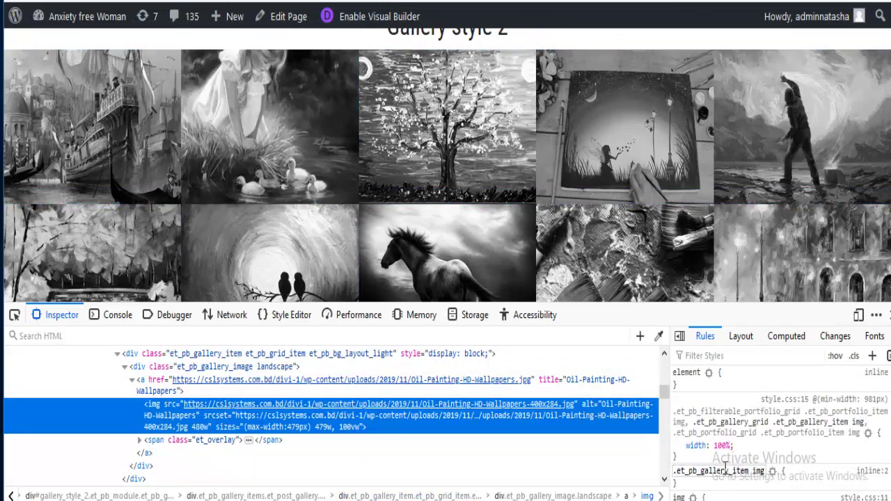
left_click(724, 468)
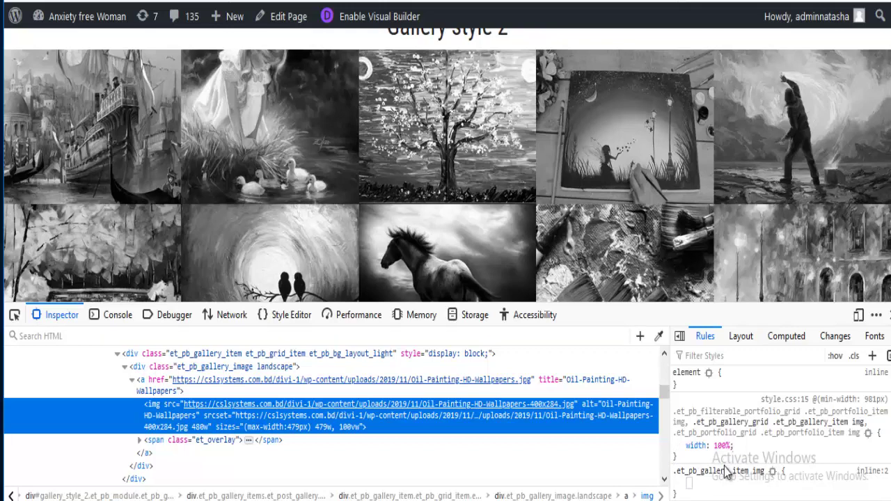
- Give the new rule the property transform: scale(1.2)
type("transition")
key("Tab")
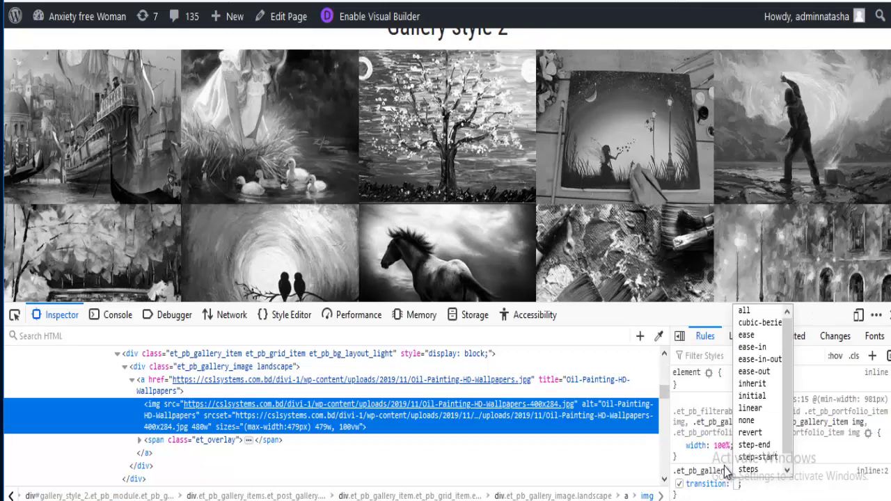
type("sc")
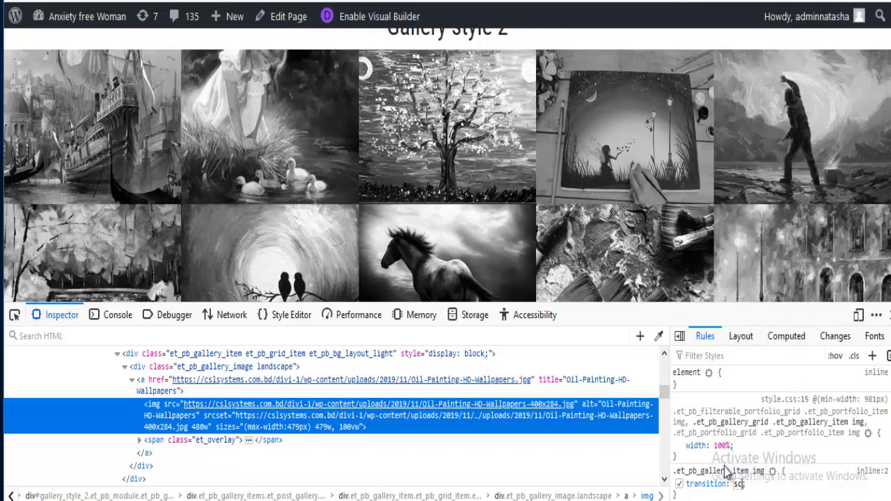
type("ale")
left_click(742, 471)
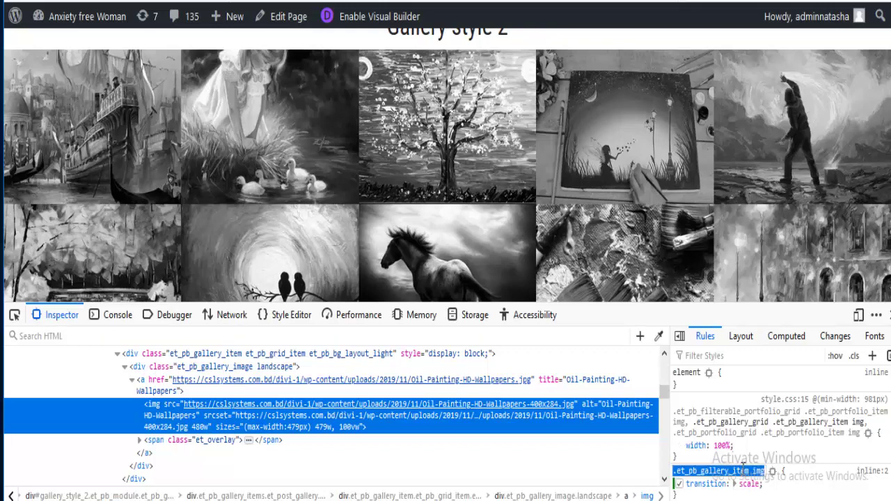
key("Tab")
type("tr")
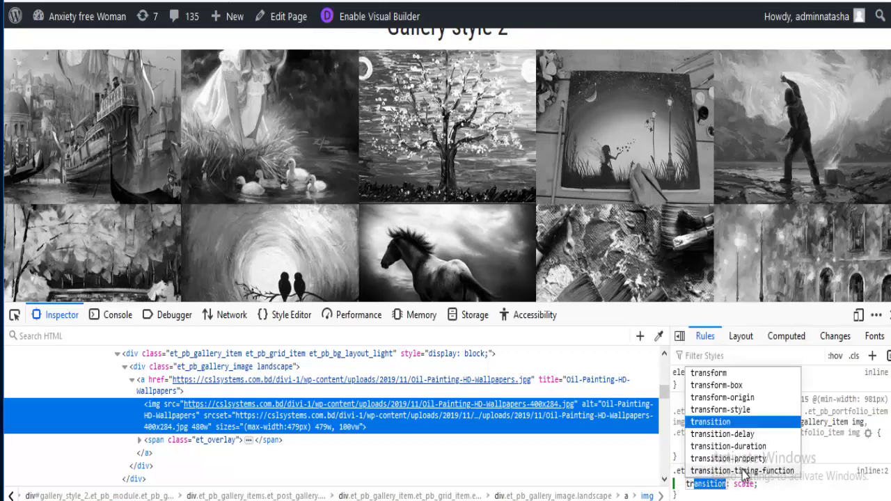
type("ns")
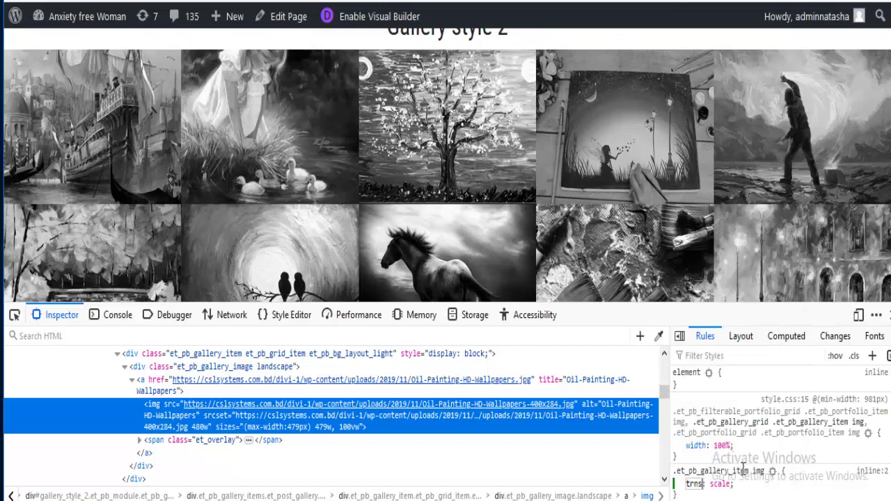
key("BackSpace")
key("BackSpace")
type("a")
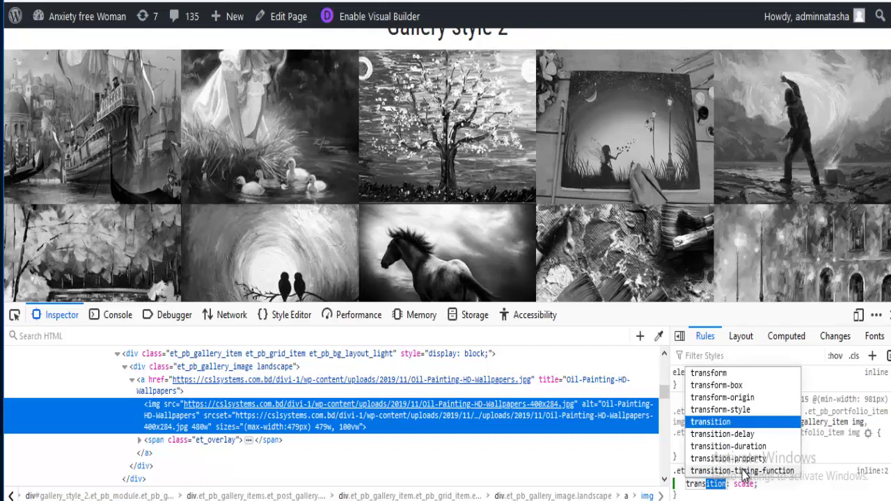
type("nsform")
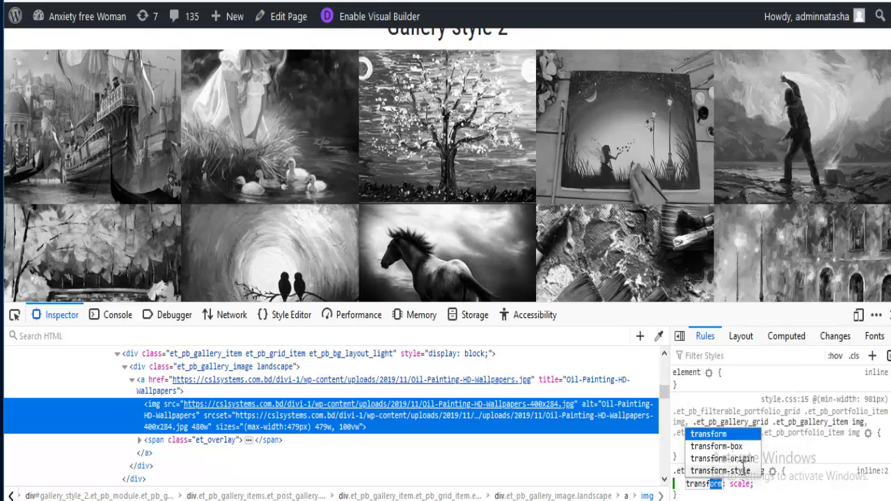
key("Tab")
key("Right")
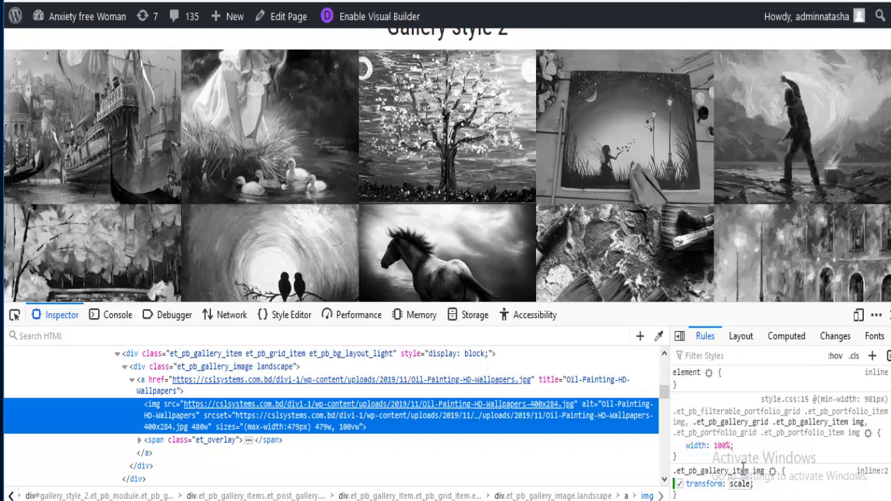
type("(1.2")
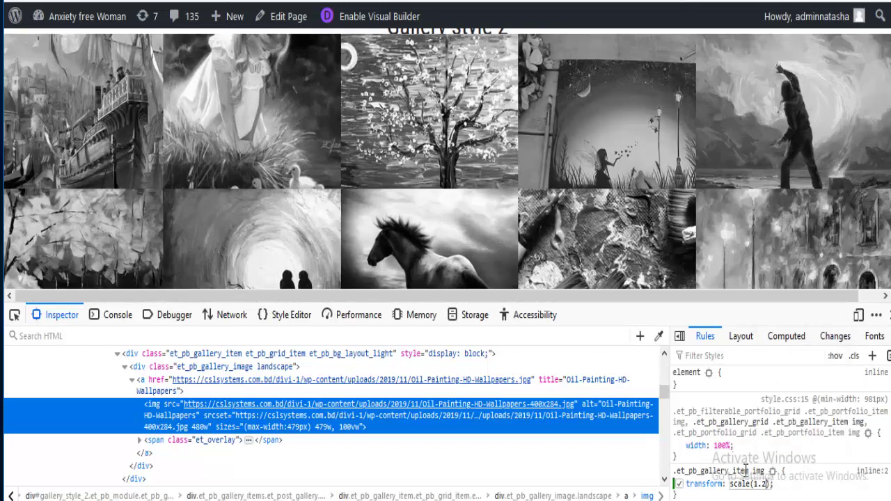
- Append :hover to the rule's selector
left_click(746, 472)
left_click(746, 472)
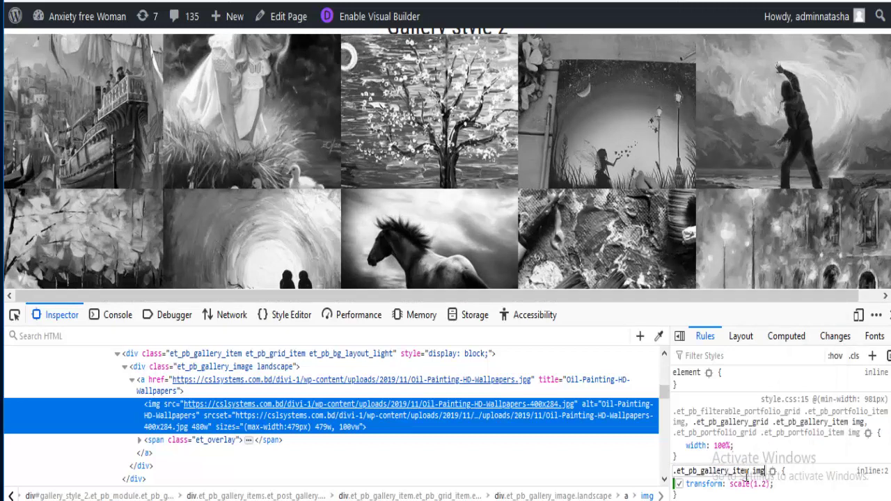
type(":hover")
- Commit the img:hover selector, force the :hover state to preview the zoom, and copy the rule
key("Return")
left_click(834, 356)
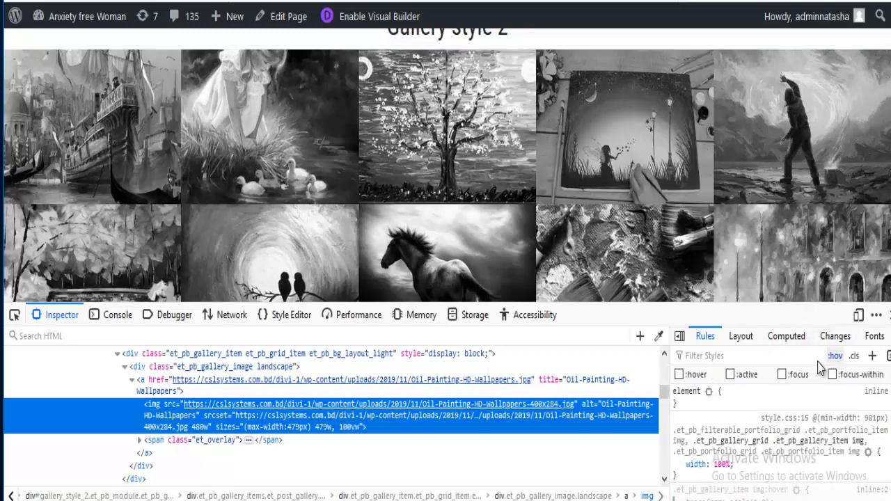
left_click(680, 374)
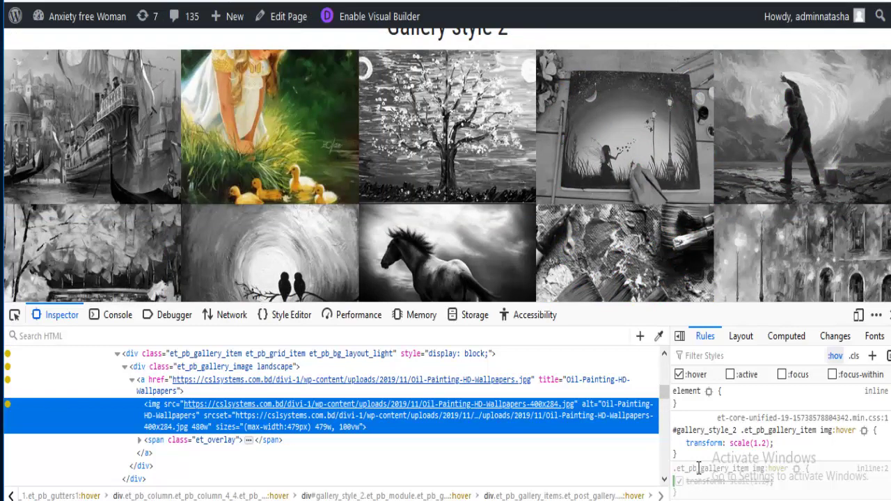
right_click(720, 439)
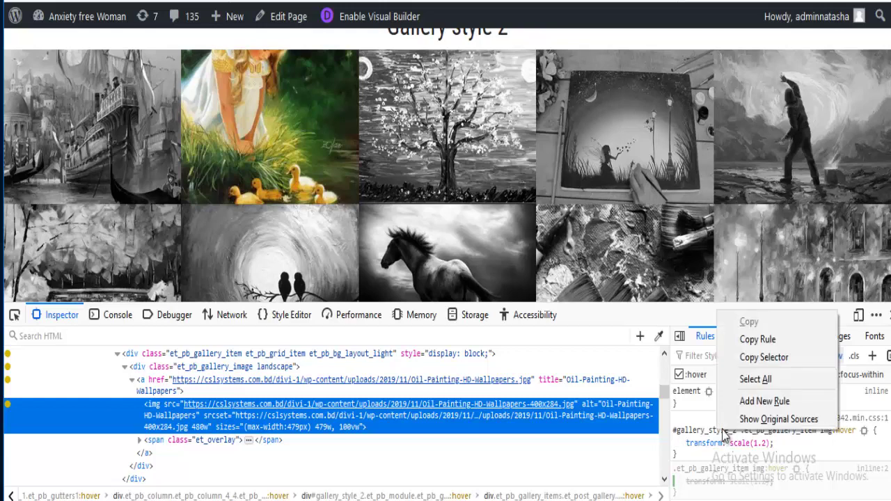
left_click(750, 343)
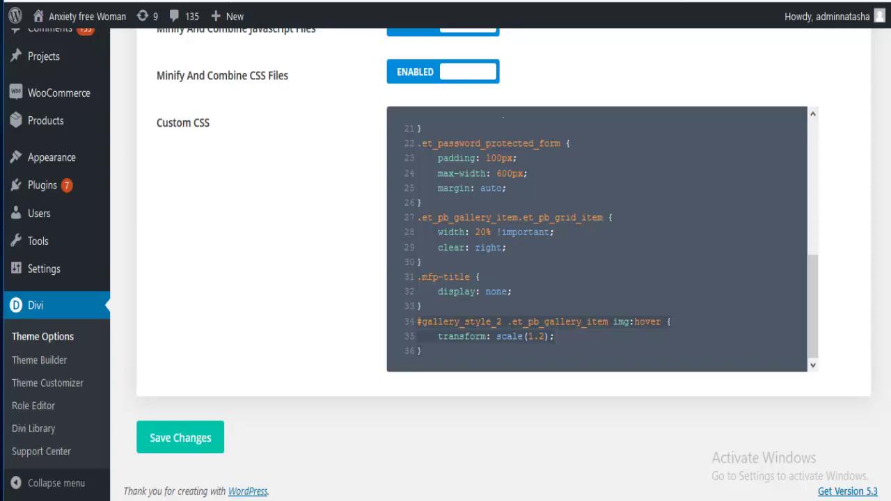
- Save the Custom CSS with the hover zoom rule, reload the front end, and close DevTools
left_click(431, 351)
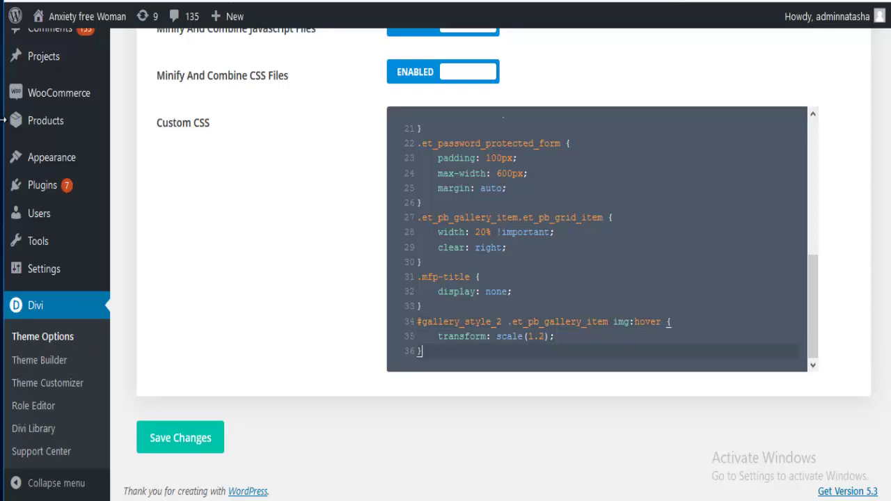
left_click(203, 440)
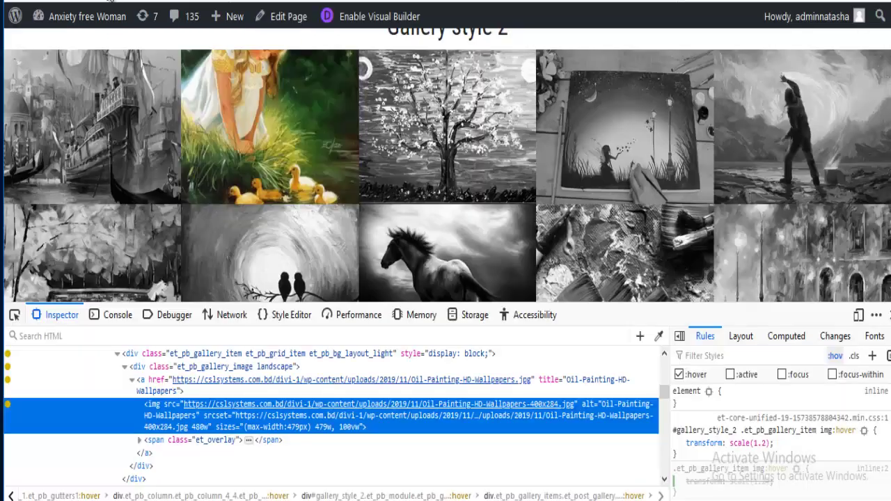
key("F5")
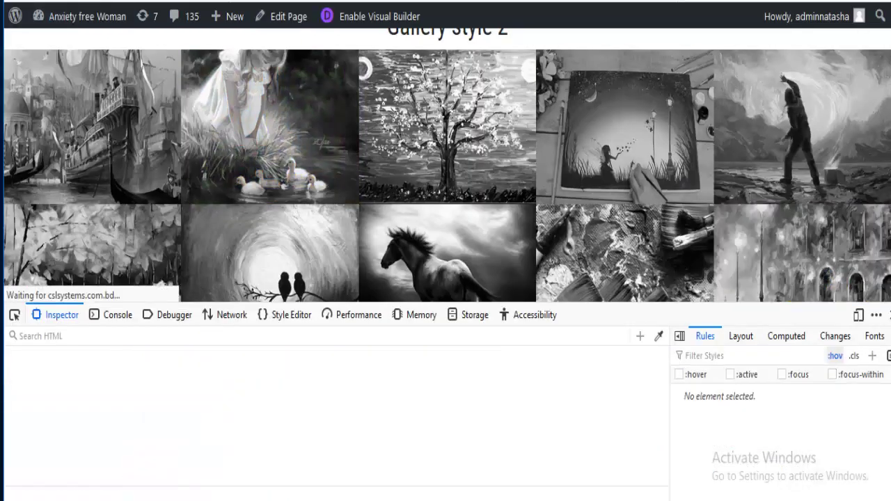
key("F12")
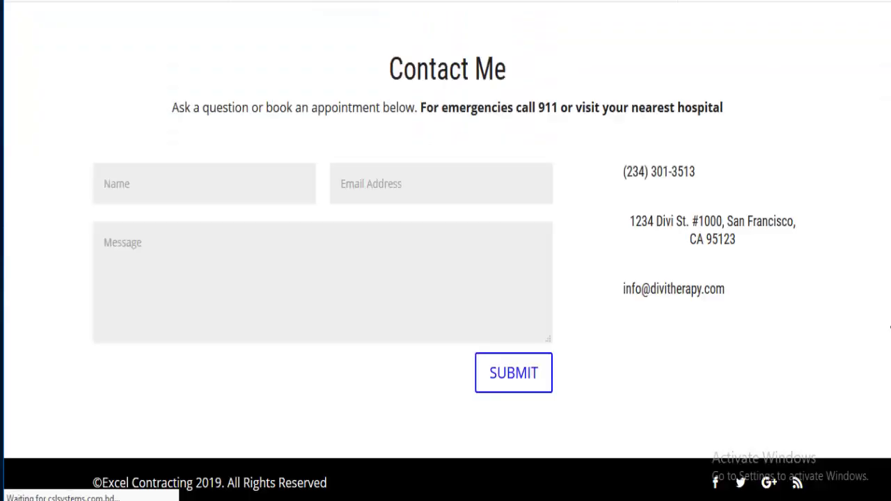
scroll(527, 338, "up", 6)
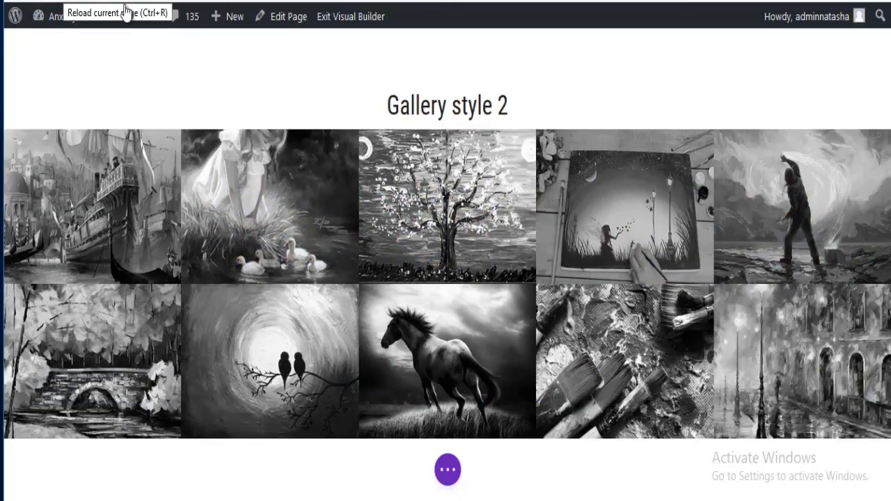
- Set the gallery's Design > Border to 2px width and colour #ccc, then apply
mouse_move(461, 217)
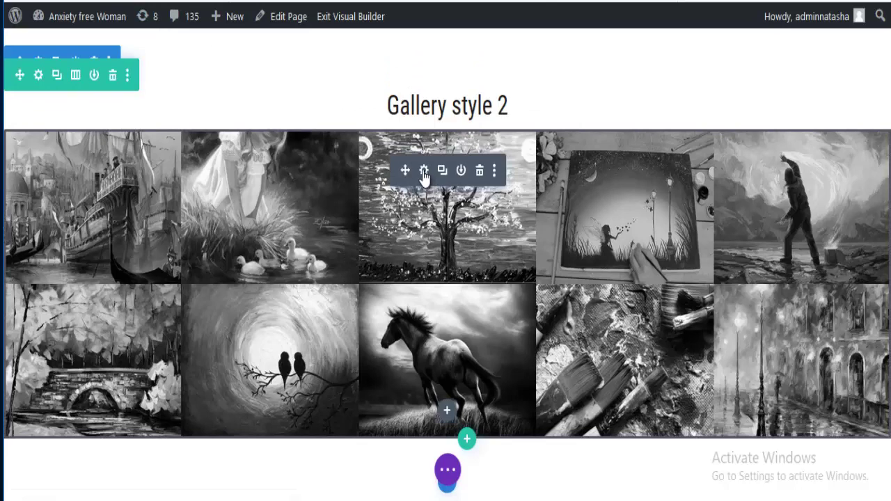
left_click(425, 173)
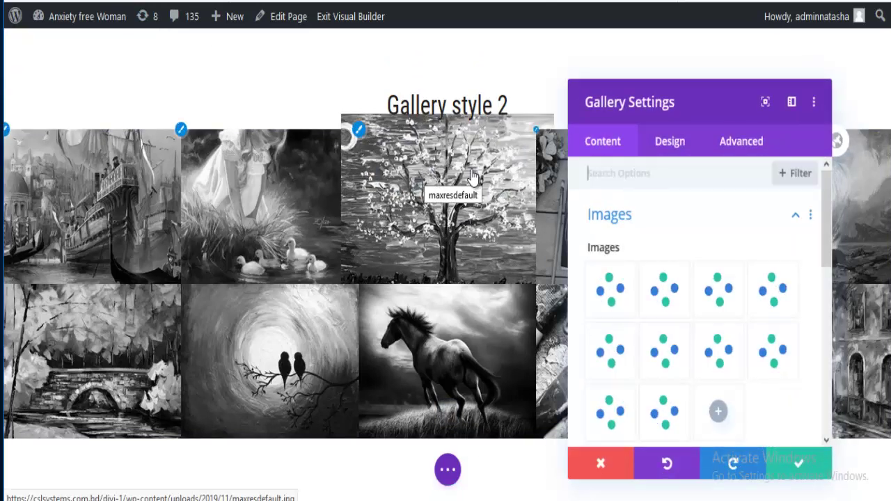
left_click(680, 149)
scroll(641, 319, "down", 3)
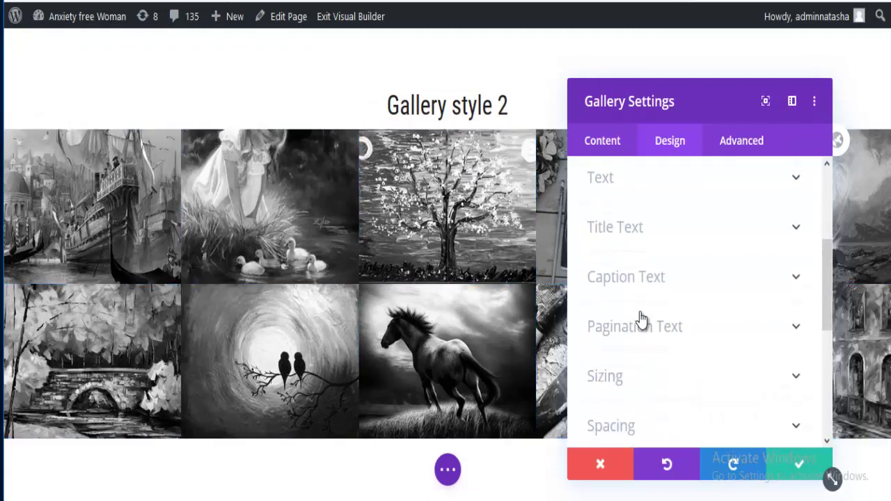
scroll(637, 320, "down", 4)
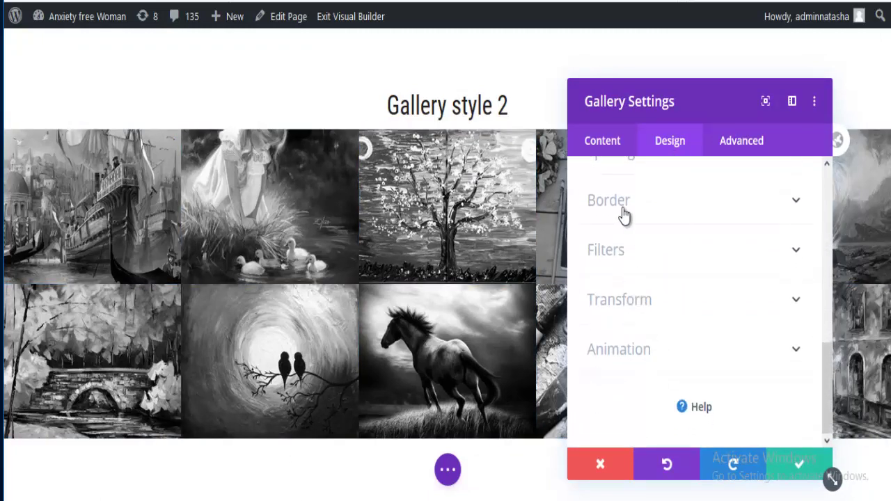
left_click(624, 216)
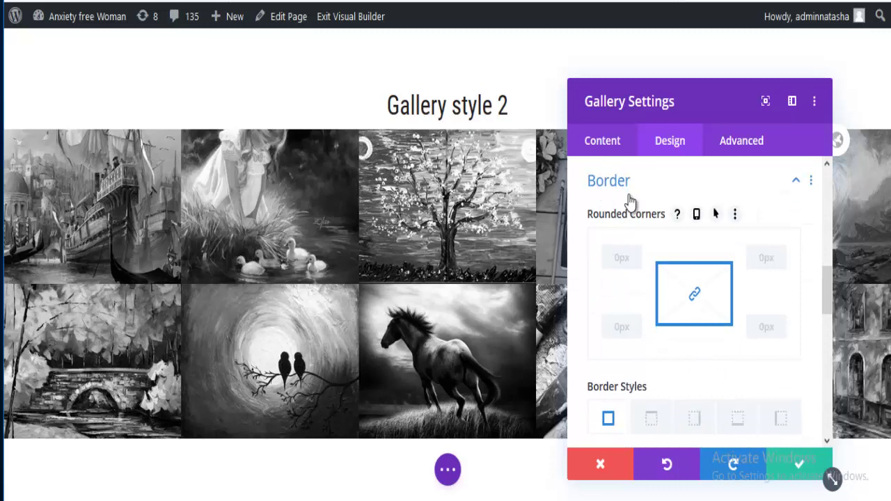
scroll(650, 394, "down", 3)
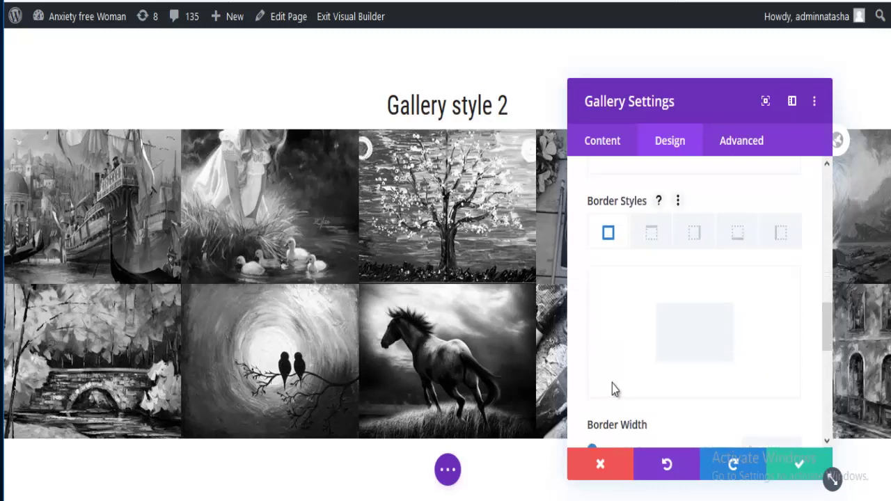
scroll(612, 384, "down", 2)
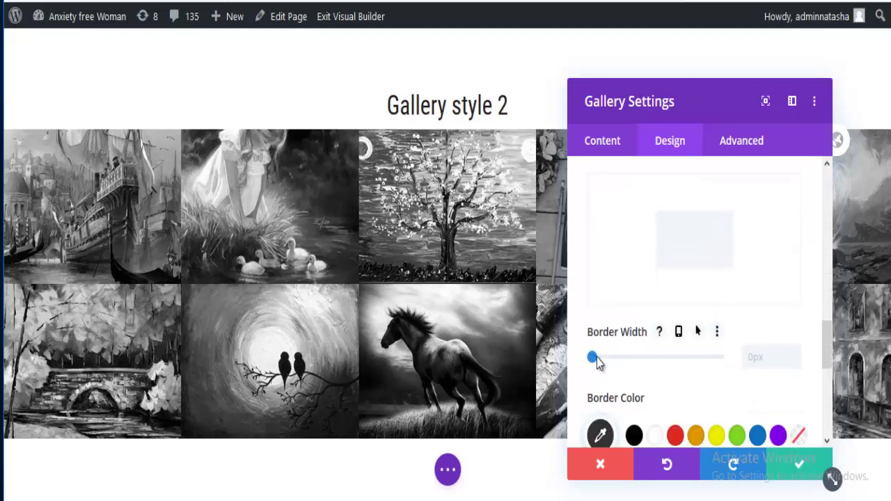
left_click_drag(593, 357, 600, 359)
scroll(600, 381, "down", 2)
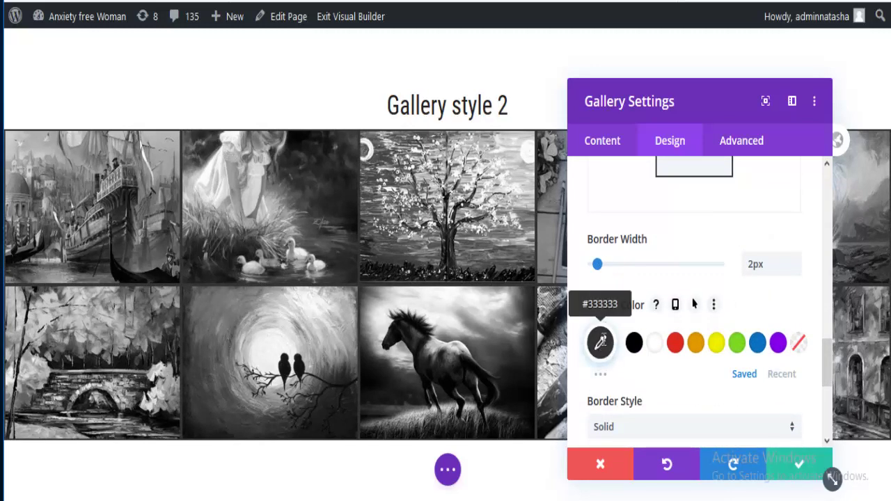
left_click(601, 340)
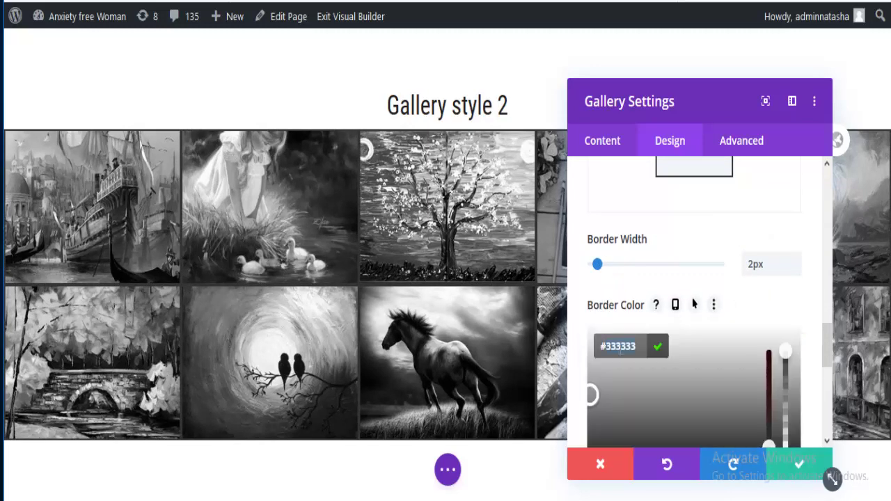
type("#cccc")
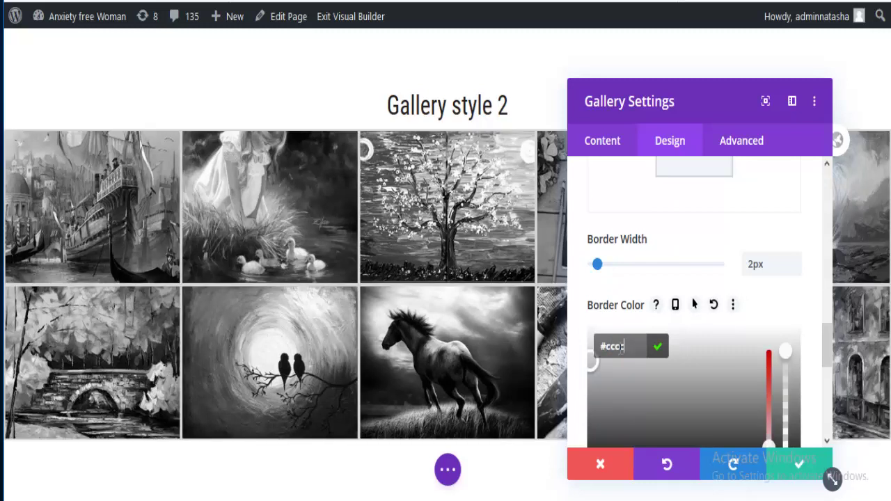
left_click(798, 464)
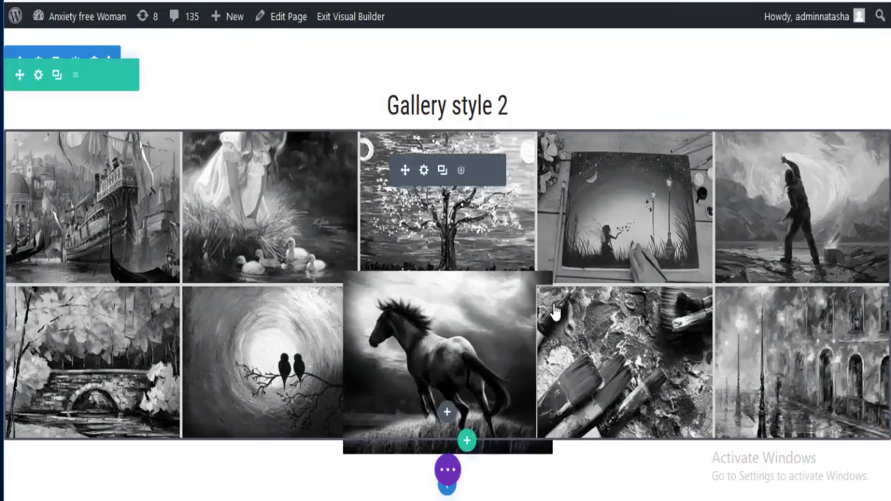
- Save the page from the settings bar and scroll through the gallery
left_click(449, 471)
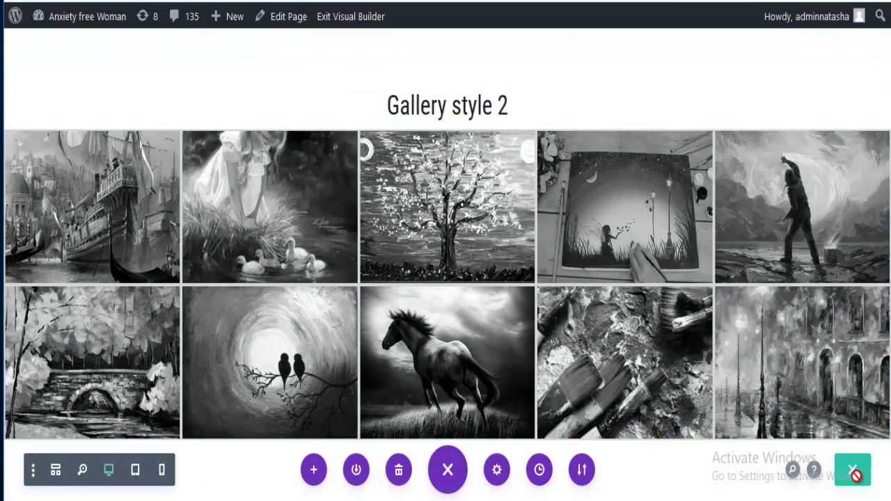
left_click(854, 472)
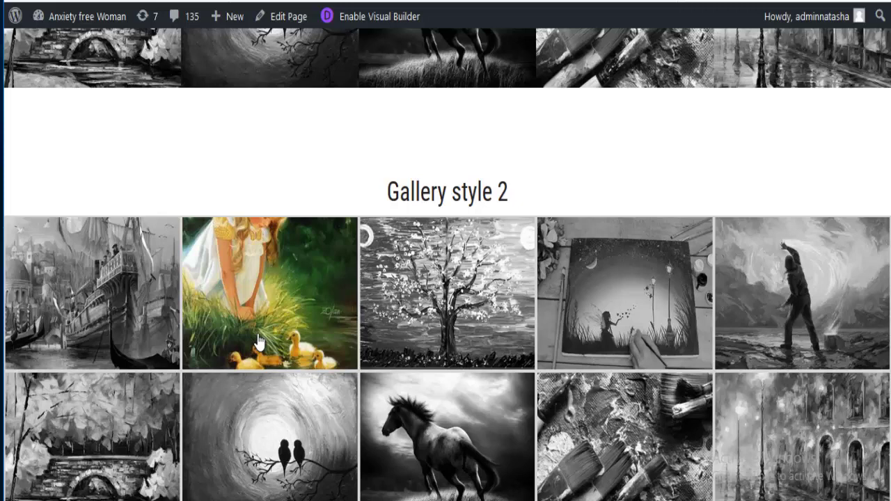
scroll(259, 339, "down", 4)
scroll(265, 334, "up", 3)
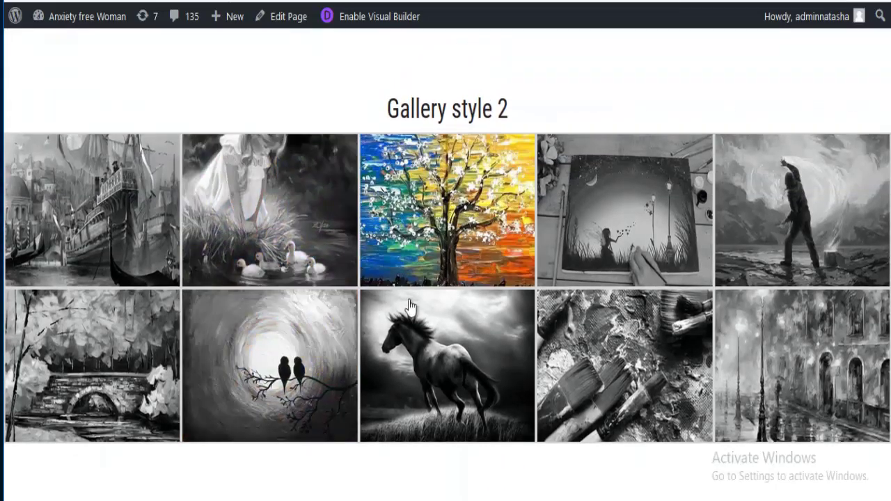